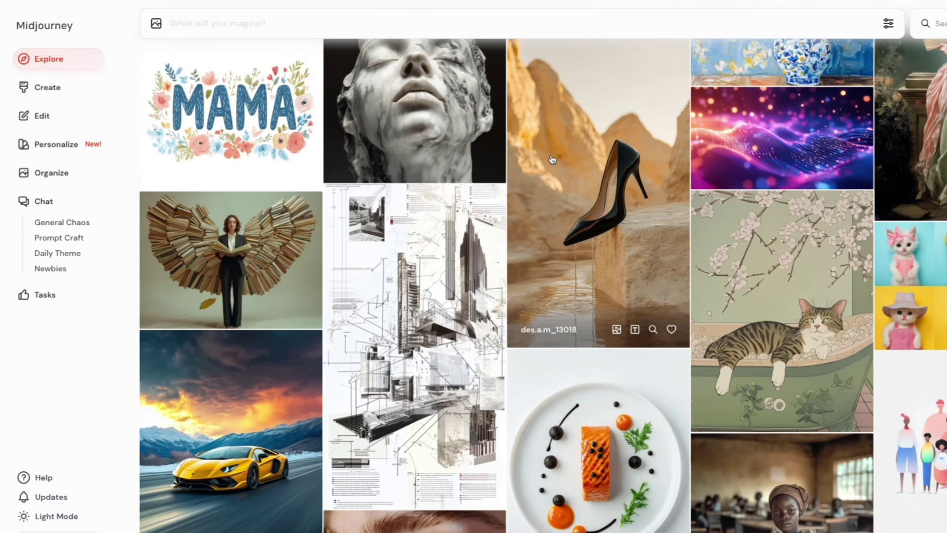
Step: Scroll down through the Midjourney Explore feed of community images
scroll(554, 158, down, 1)
scroll(552, 159, down, 7)
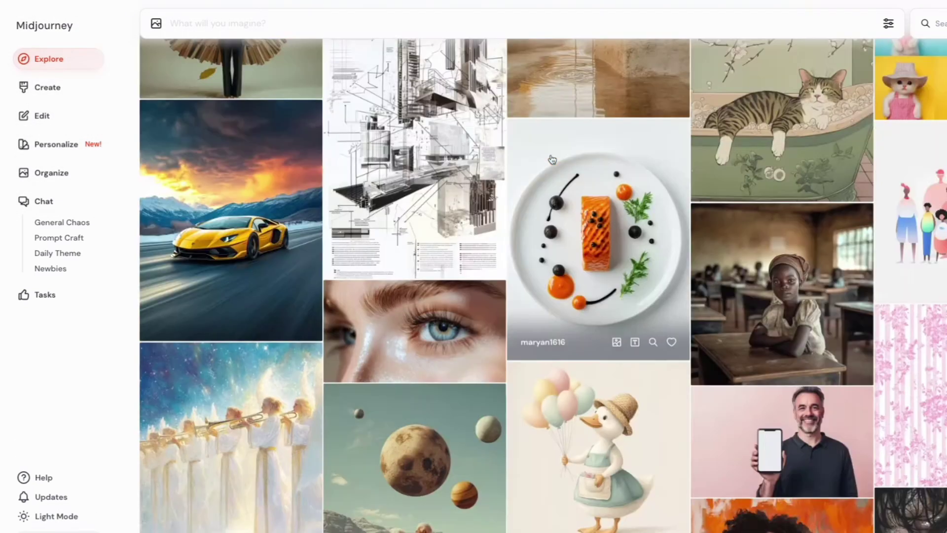
scroll(553, 159, down, 15)
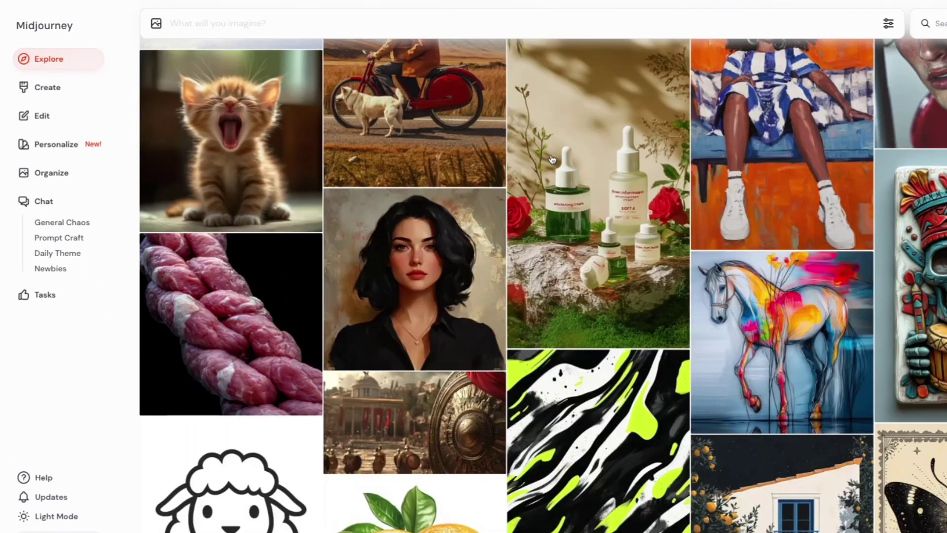
scroll(552, 159, down, 5)
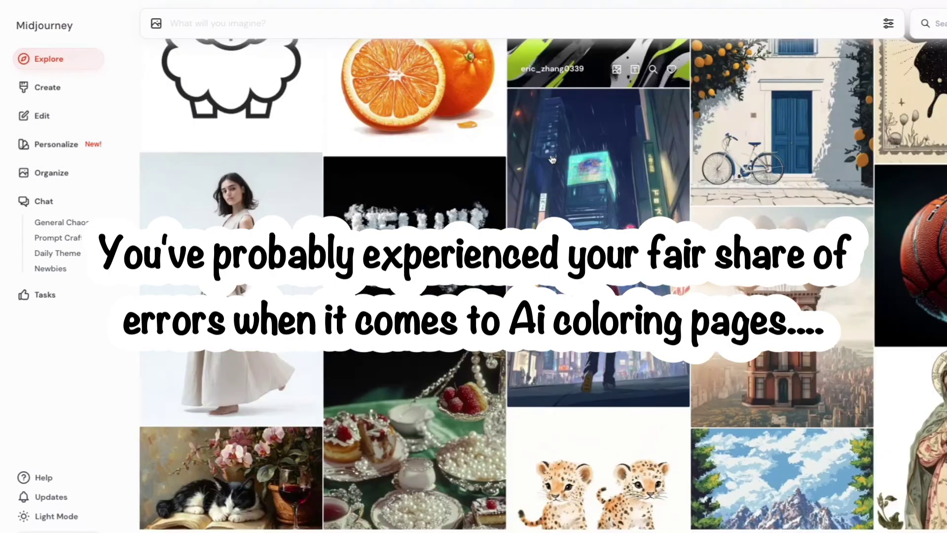
scroll(553, 159, down, 3)
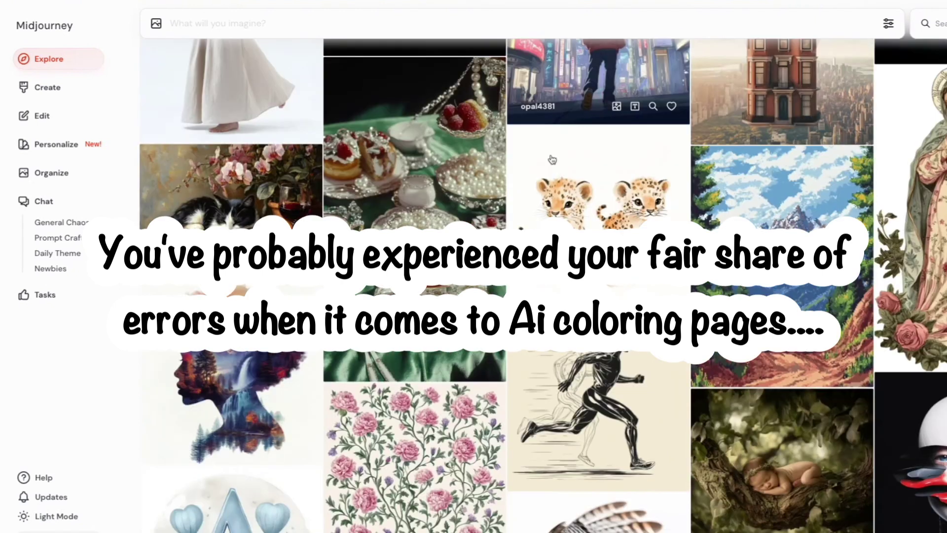
scroll(553, 159, down, 8)
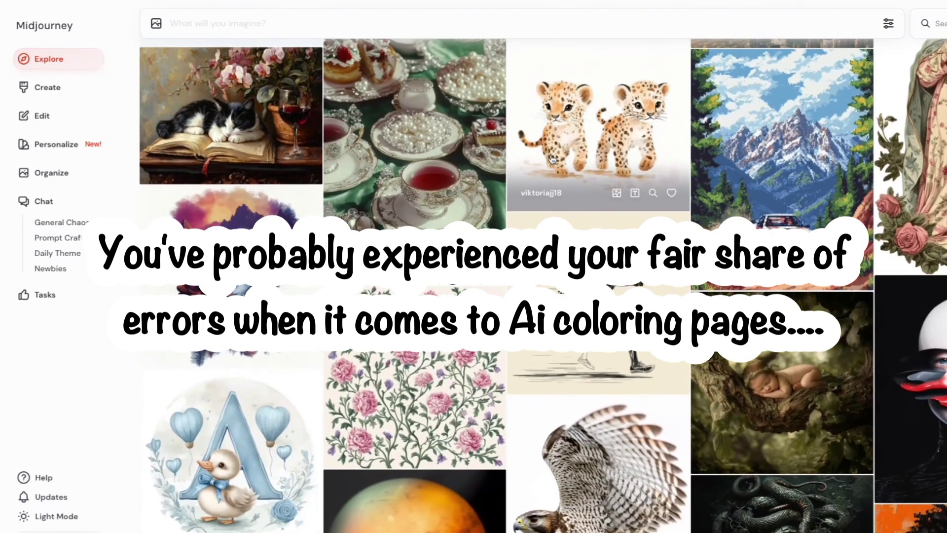
scroll(553, 159, down, 12)
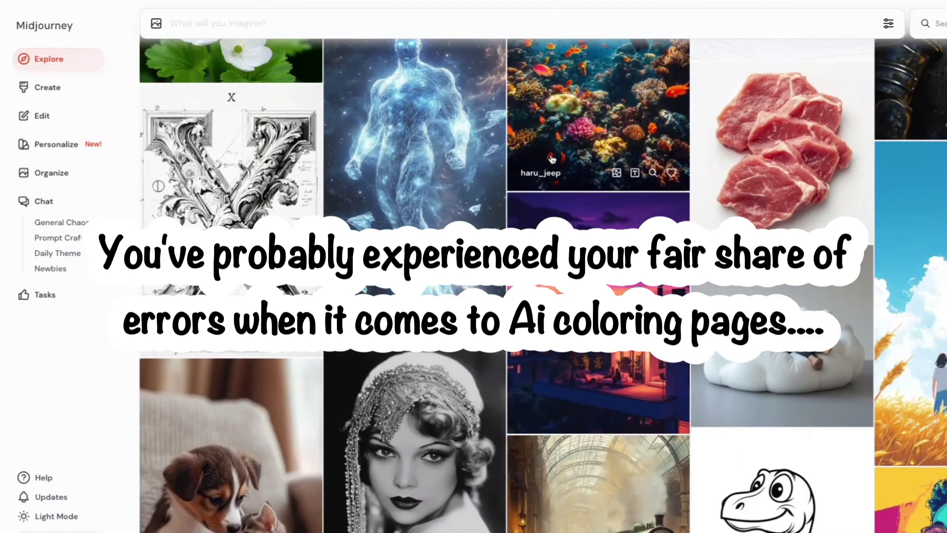
scroll(553, 159, down, 8)
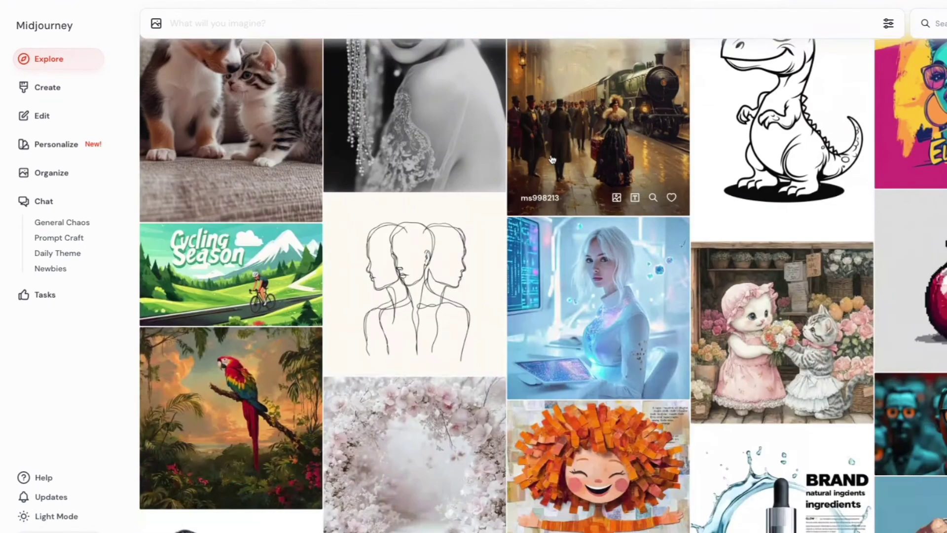
scroll(552, 159, down, 3)
scroll(552, 159, down, 4)
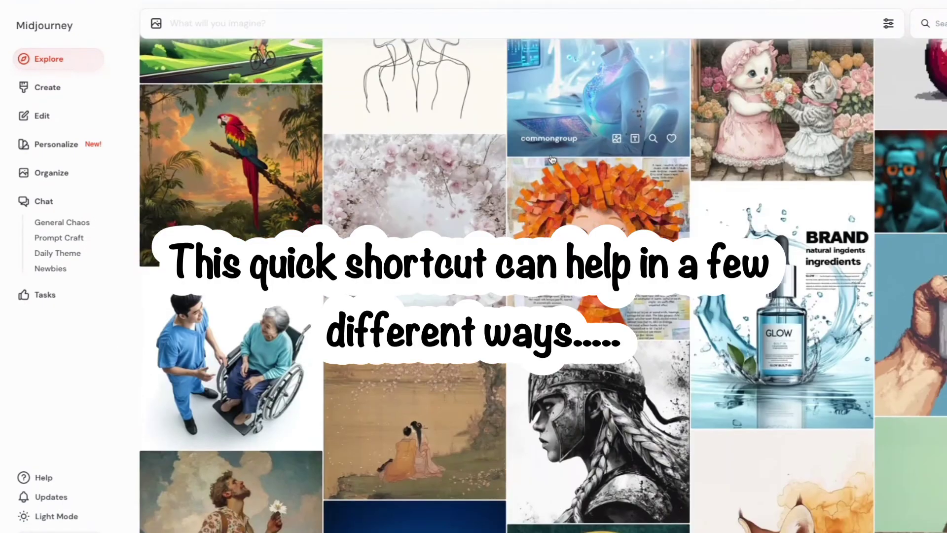
scroll(552, 159, down, 2)
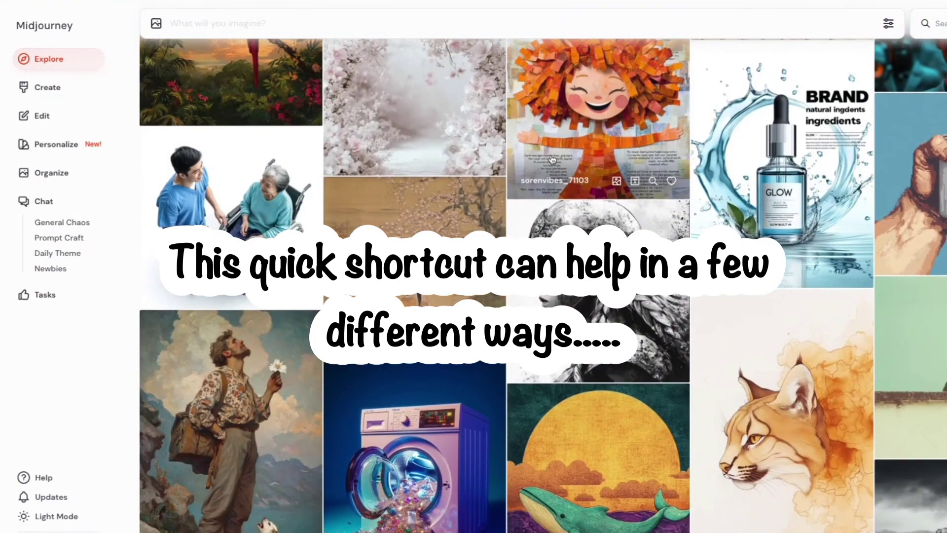
scroll(552, 159, down, 4)
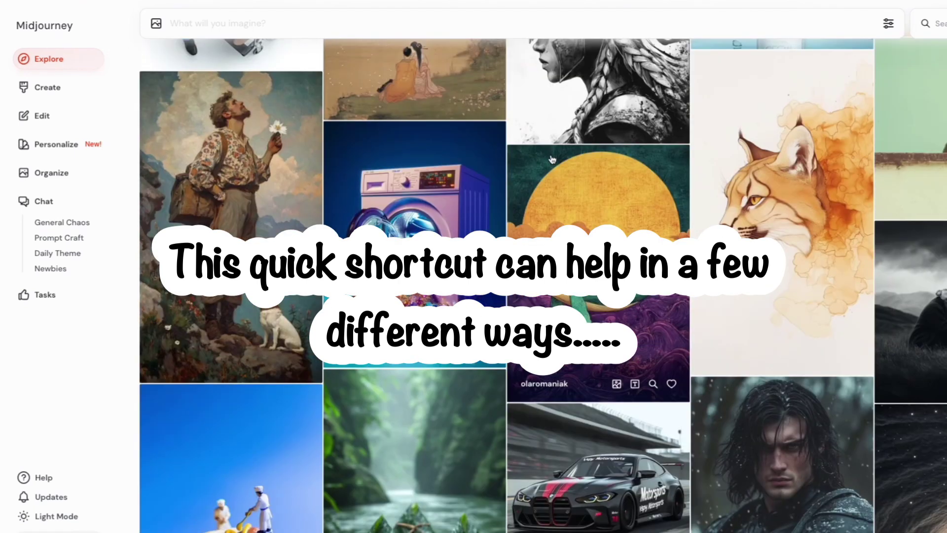
scroll(553, 159, down, 6)
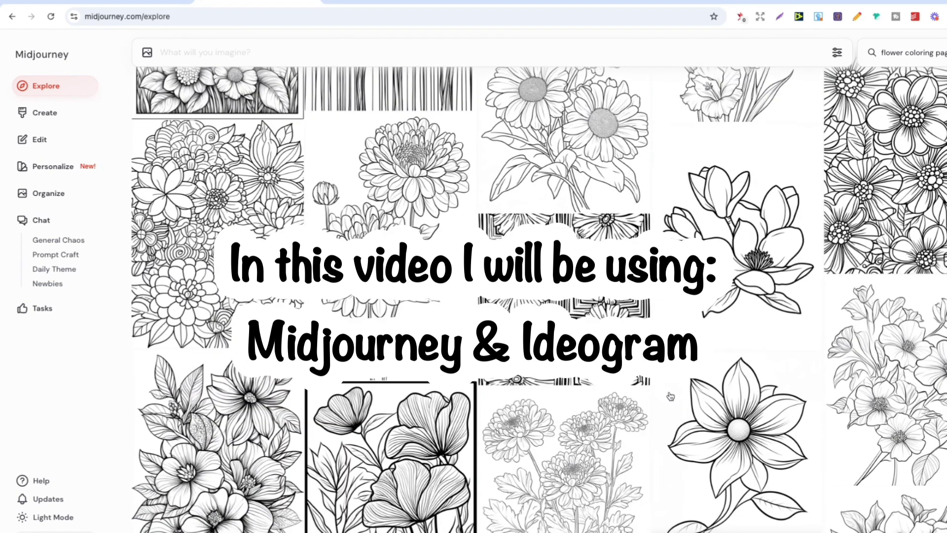
Step: Scroll down through the black-and-white flower coloring-page results
scroll(670, 395, down, 10)
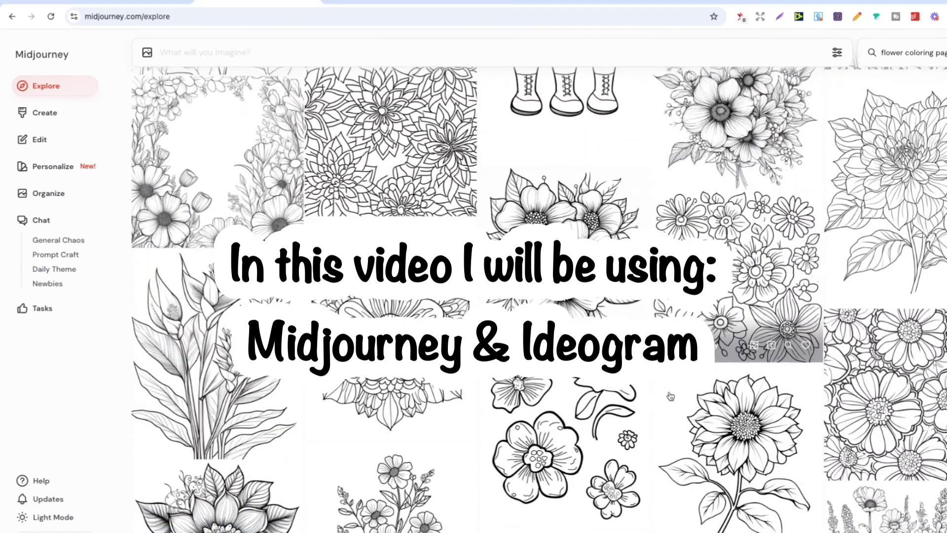
scroll(670, 396, down, 5)
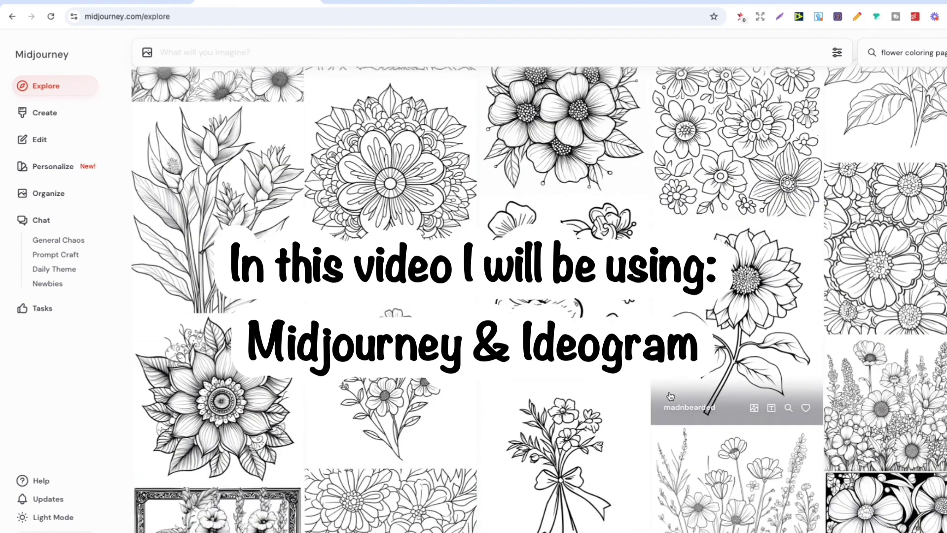
scroll(671, 395, down, 5)
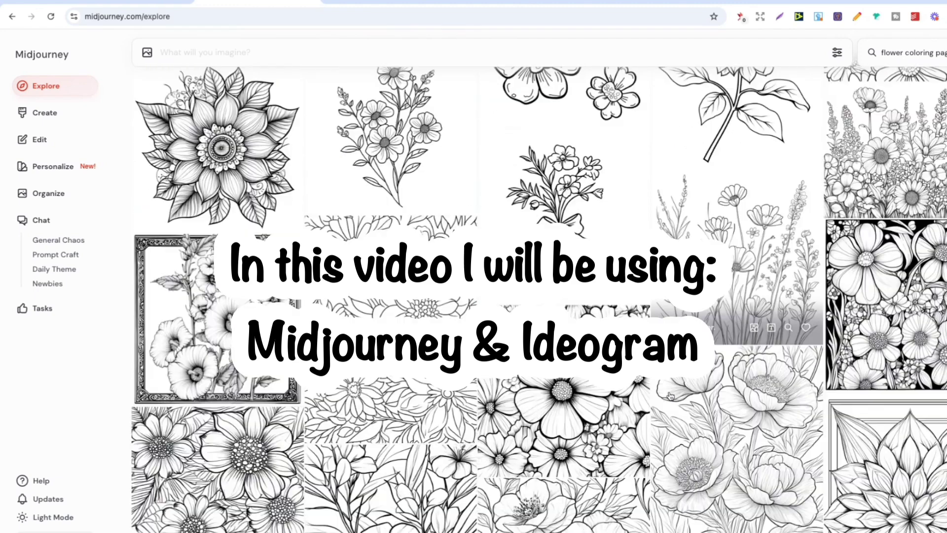
scroll(670, 395, down, 5)
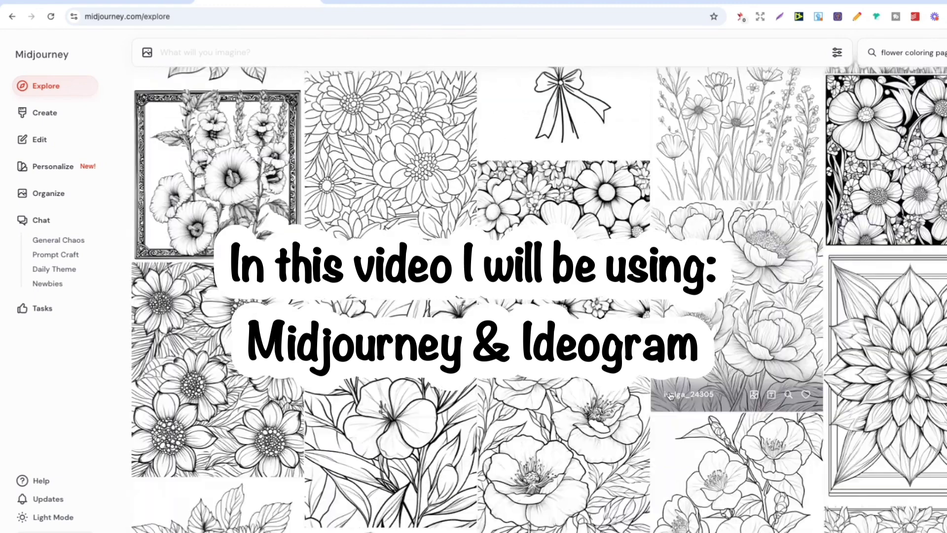
scroll(600, 420, down, 2)
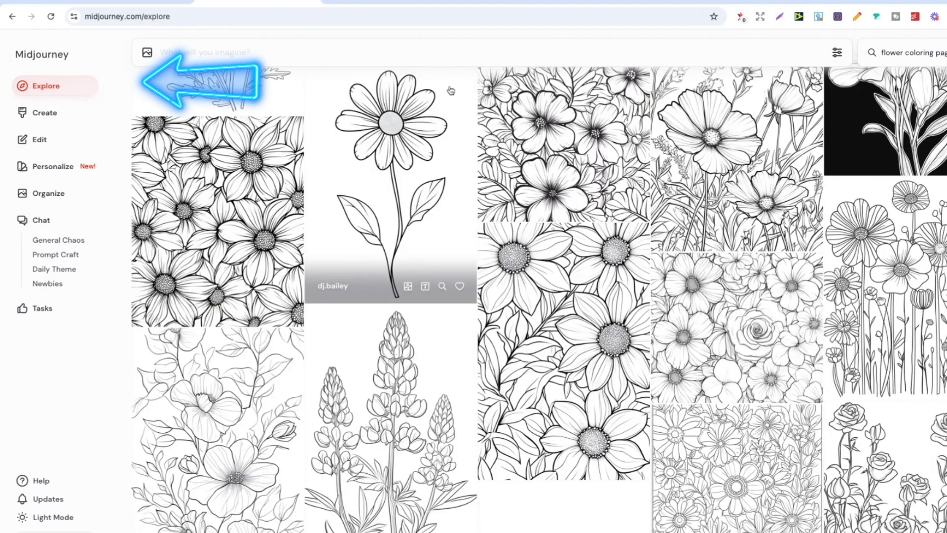
Step: Replace the flower search with 'cute coloring page' and browse the results
click(908, 52)
key(ctrl+a)
key(BackSpace)
text(c)
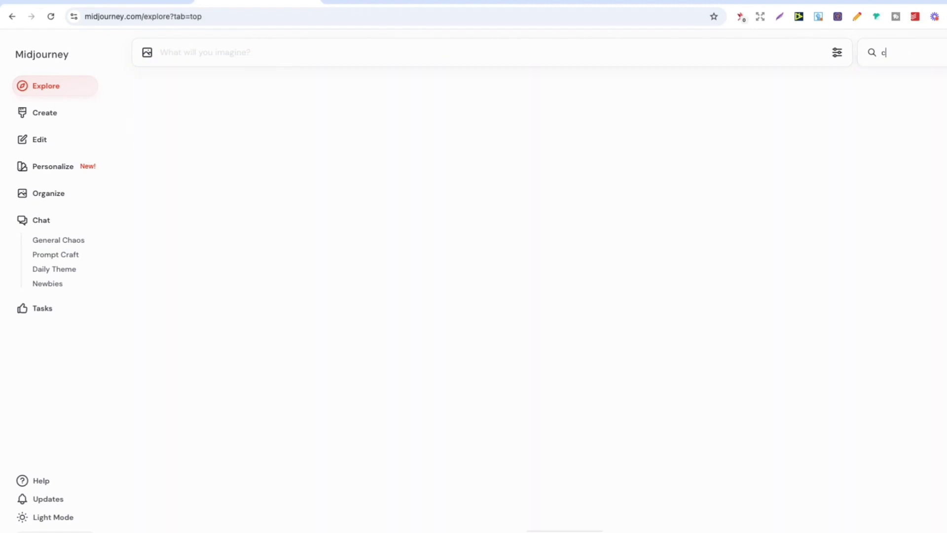
text(ute colorin)
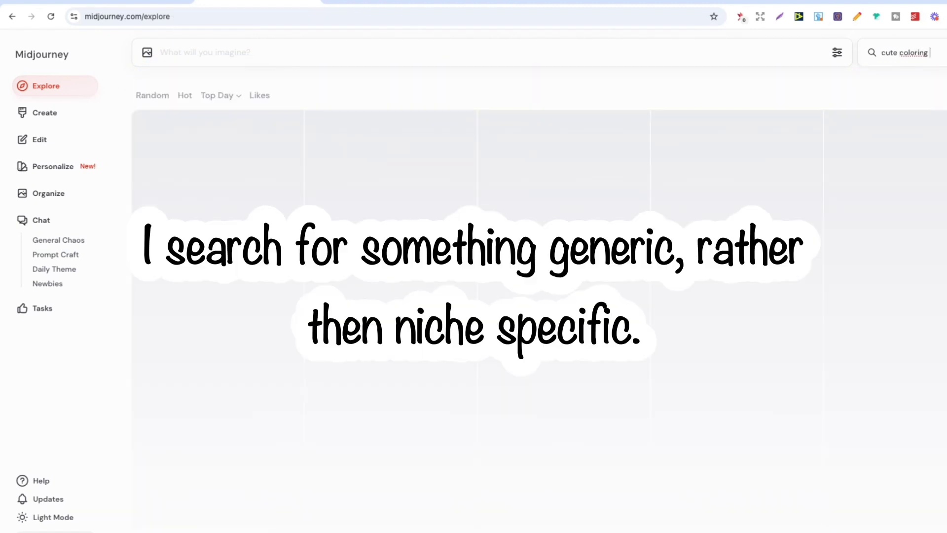
text(g page)
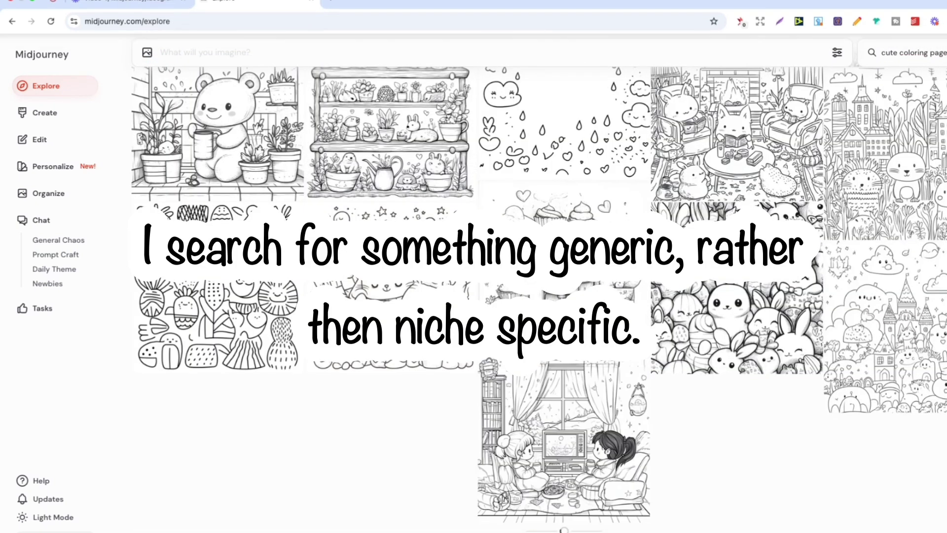
scroll(538, 295, down, 1)
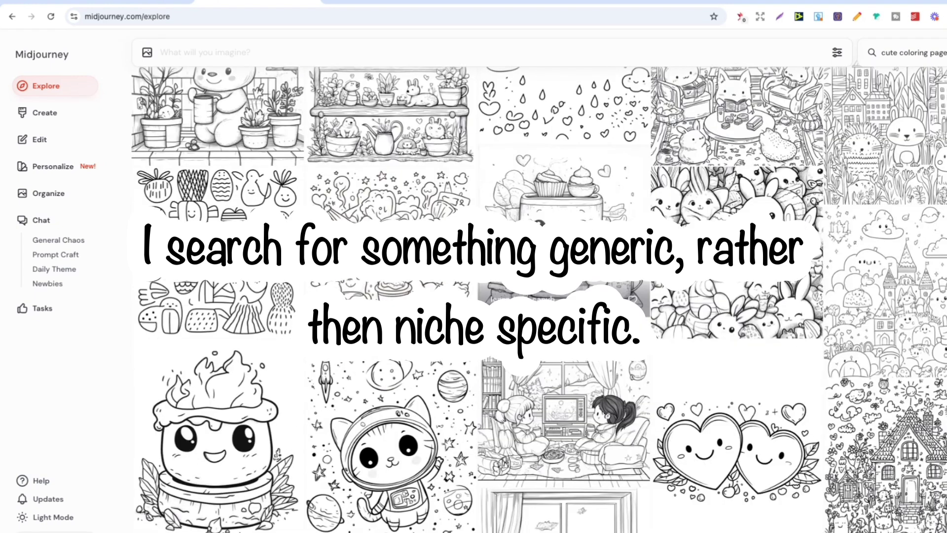
scroll(539, 299, down, 5)
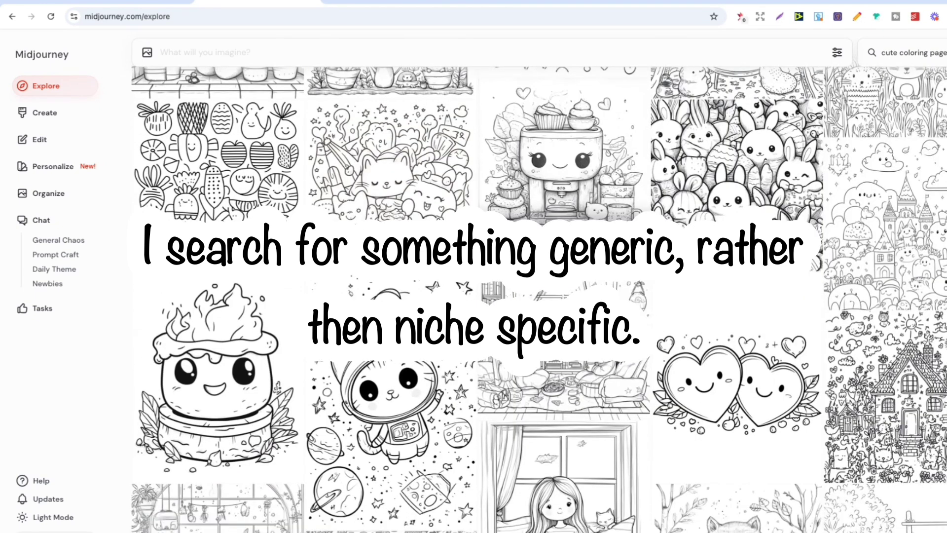
scroll(591, 248, down, 1)
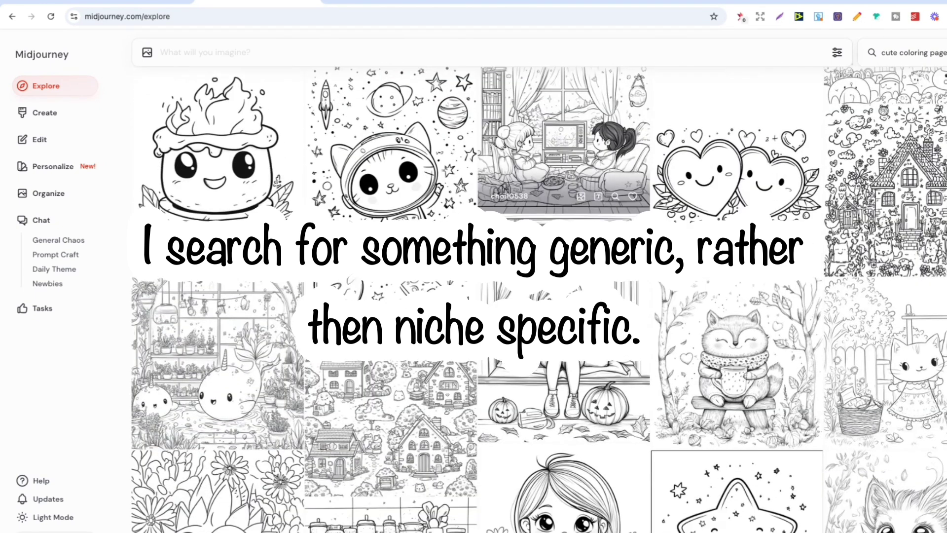
scroll(591, 248, down, 2)
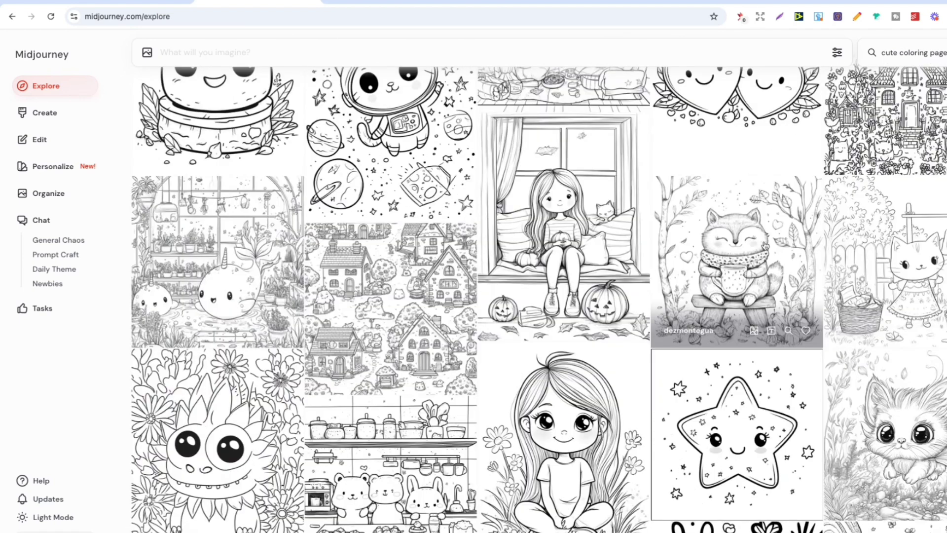
scroll(771, 295, up, 1)
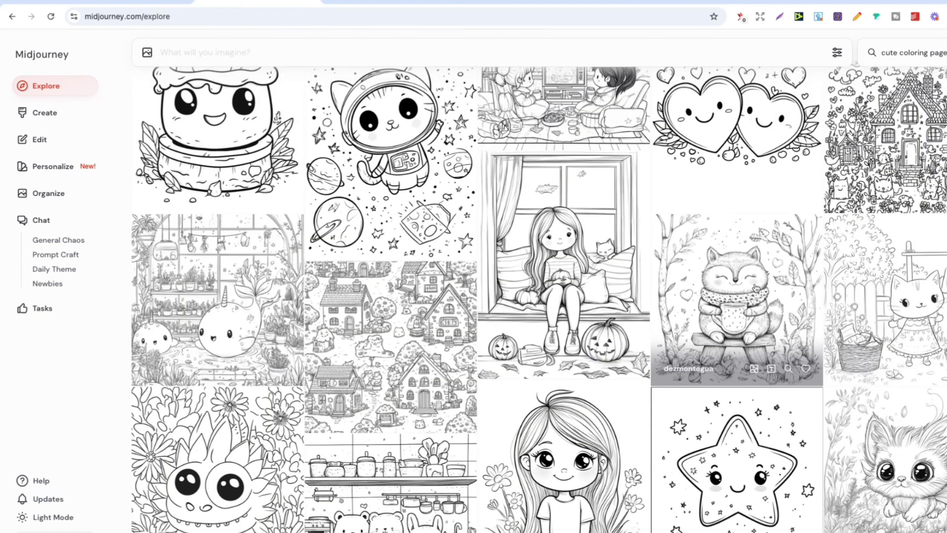
scroll(755, 289, down, 3)
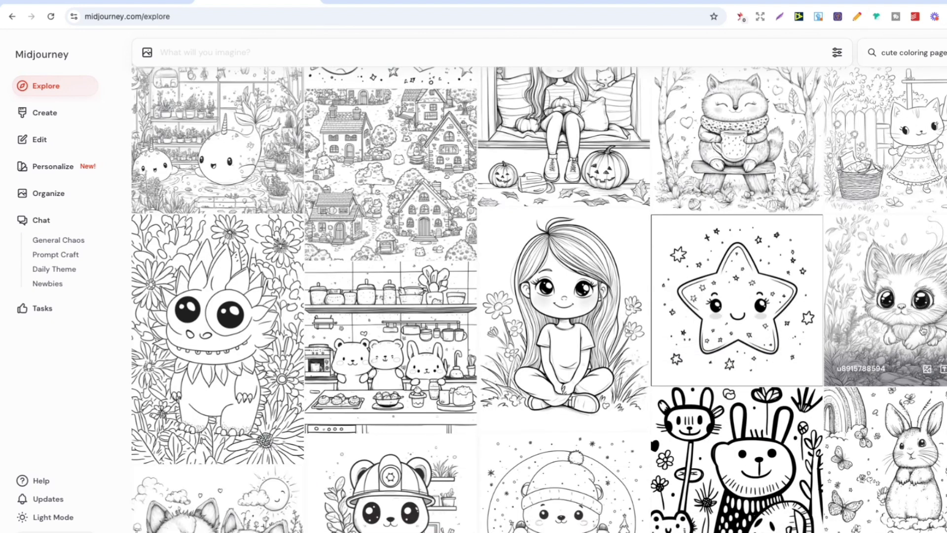
Step: Open the kitten coloring page to view its prompt, then return and keep browsing
click(927, 320)
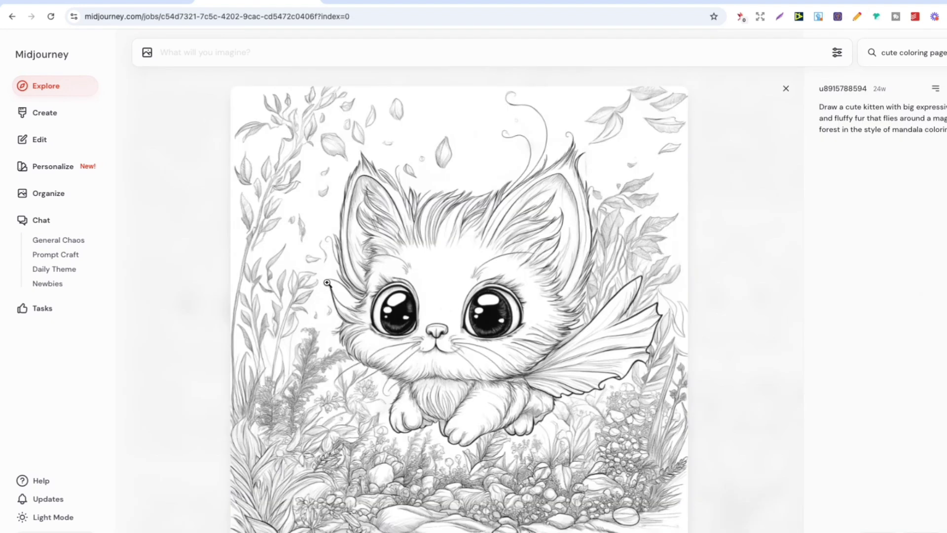
click(12, 18)
scroll(483, 472, down, 10)
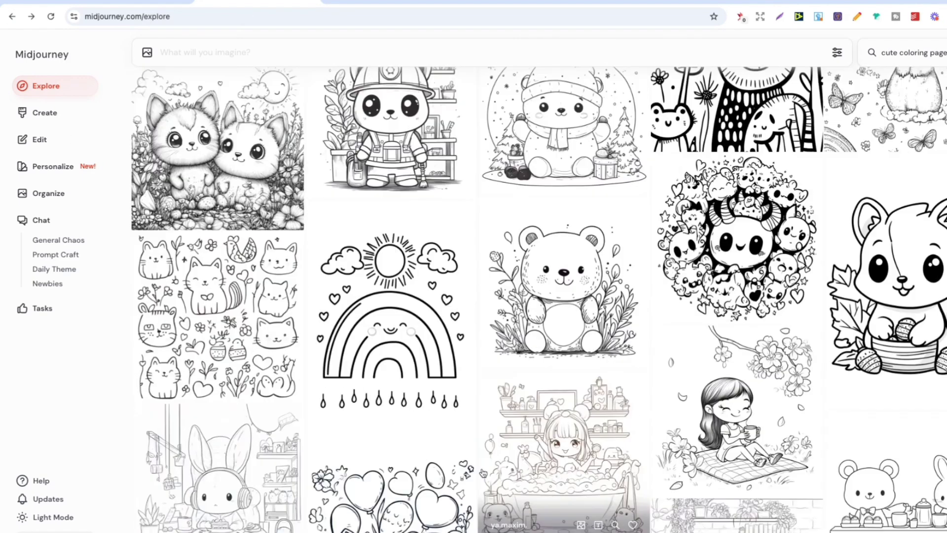
scroll(483, 473, down, 5)
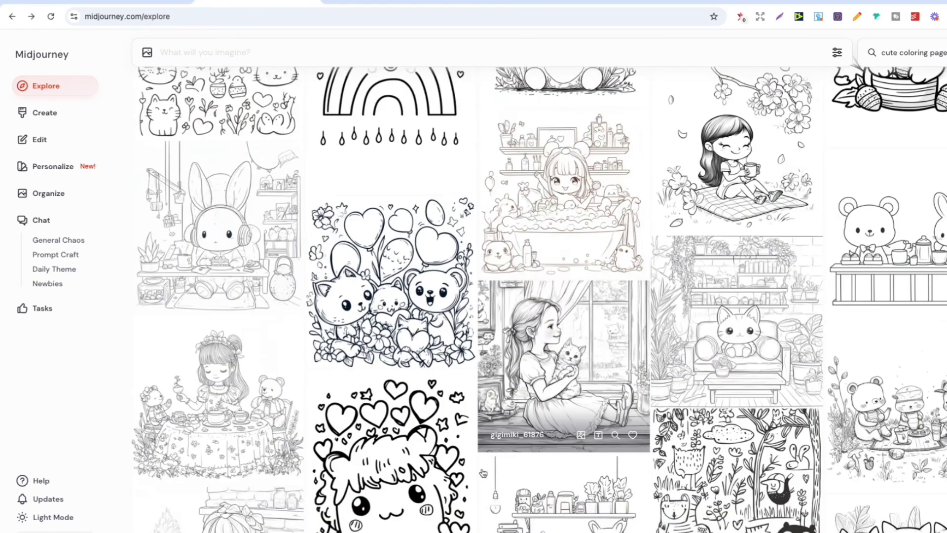
scroll(483, 473, down, 7)
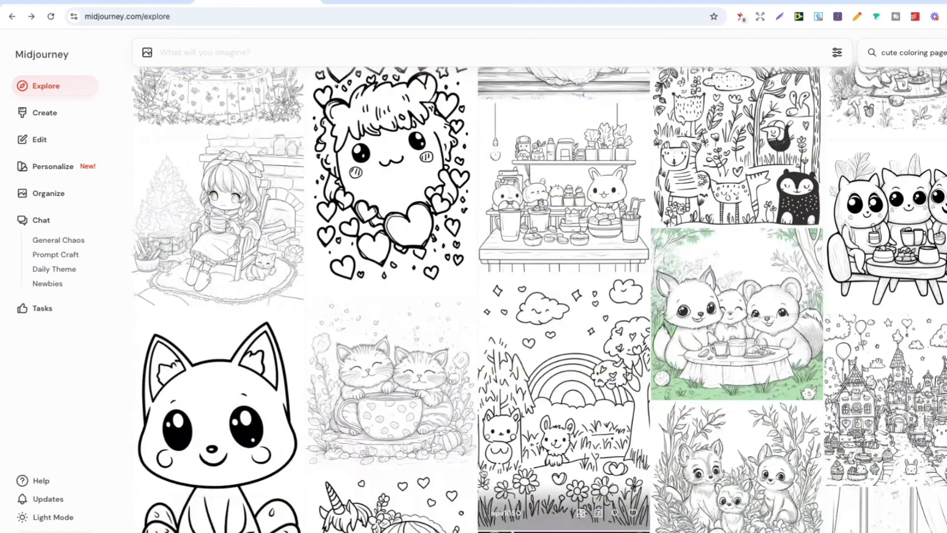
scroll(484, 472, down, 5)
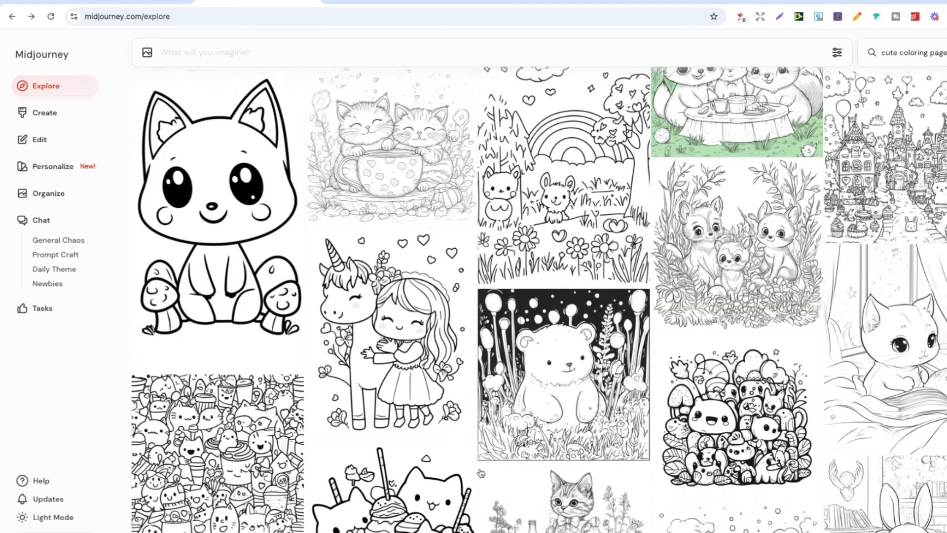
Step: Open the bird-among-flowers line drawing and add it to the prompt as an image reference
click(414, 435)
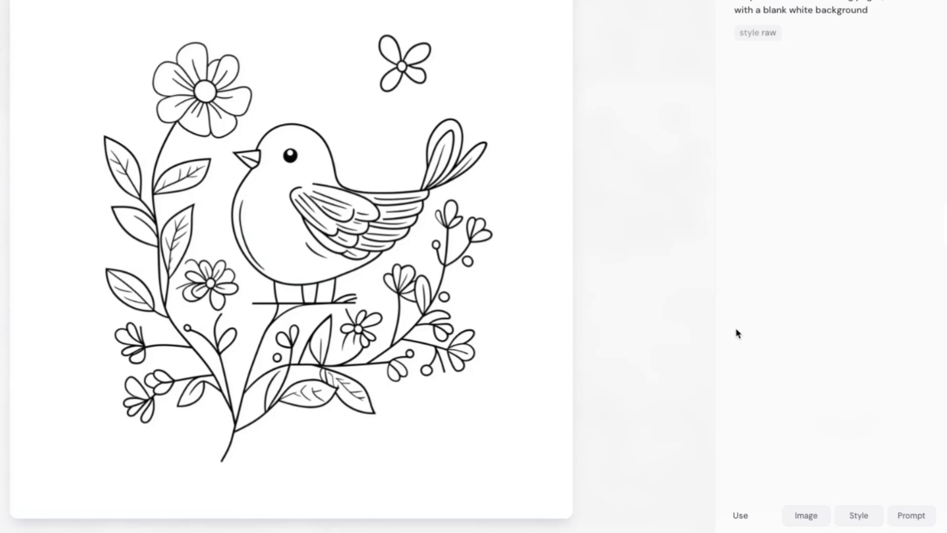
click(806, 515)
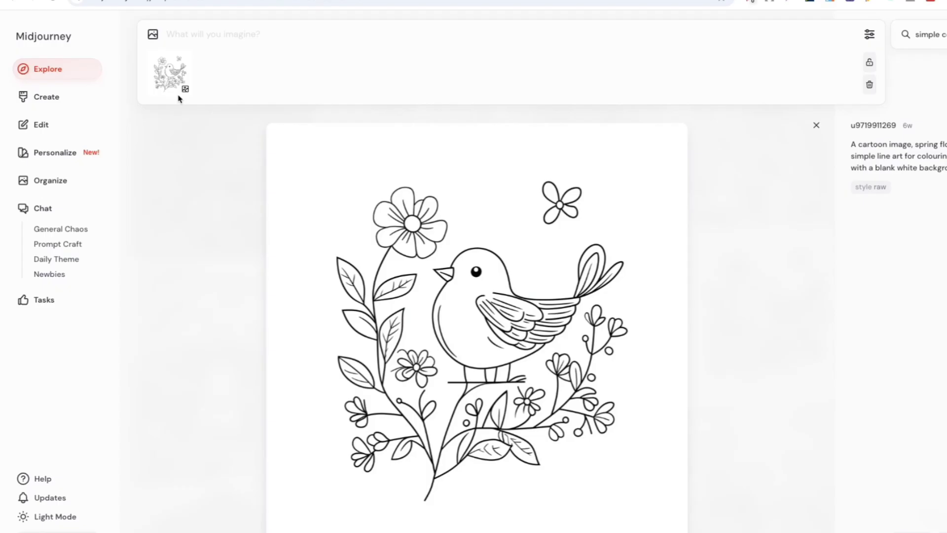
mouse_move(163, 93)
mouse_move(380, 185)
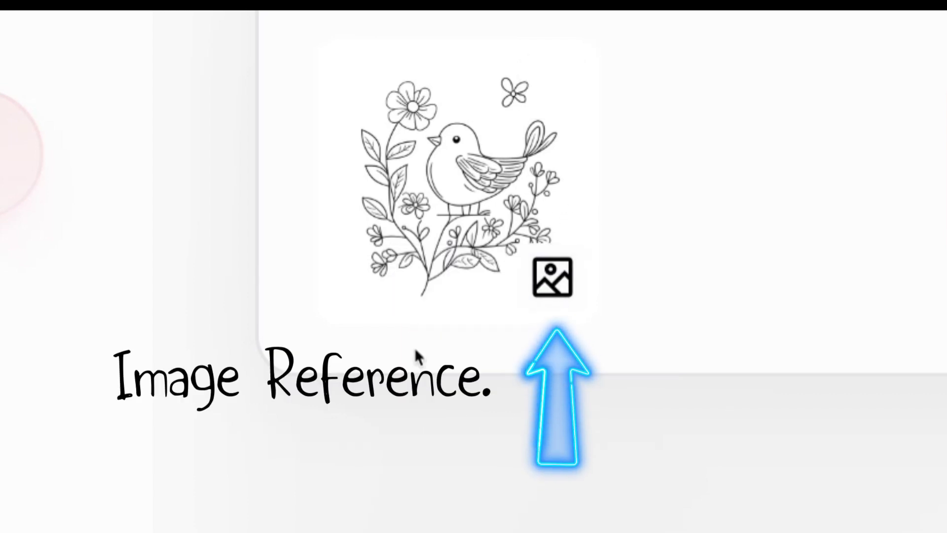
mouse_move(598, 242)
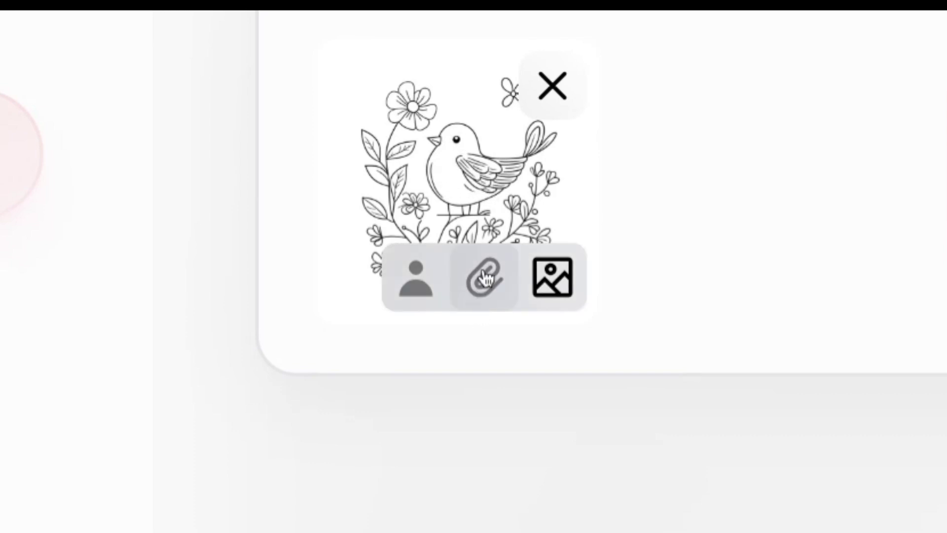
Step: Copy the bird image's prompt into the prompt bar, clear it, and type a frog-on-the-grass description
scroll(691, 205, up, 2)
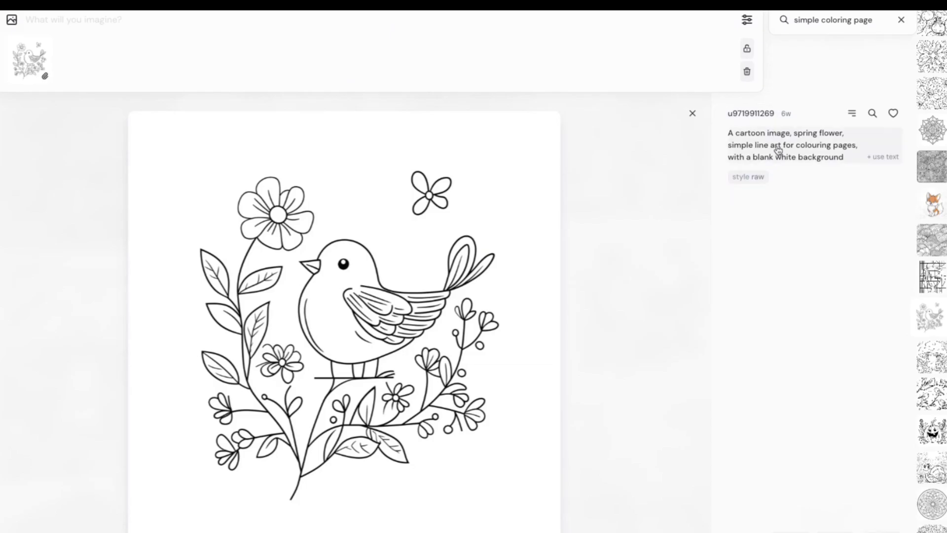
click(778, 150)
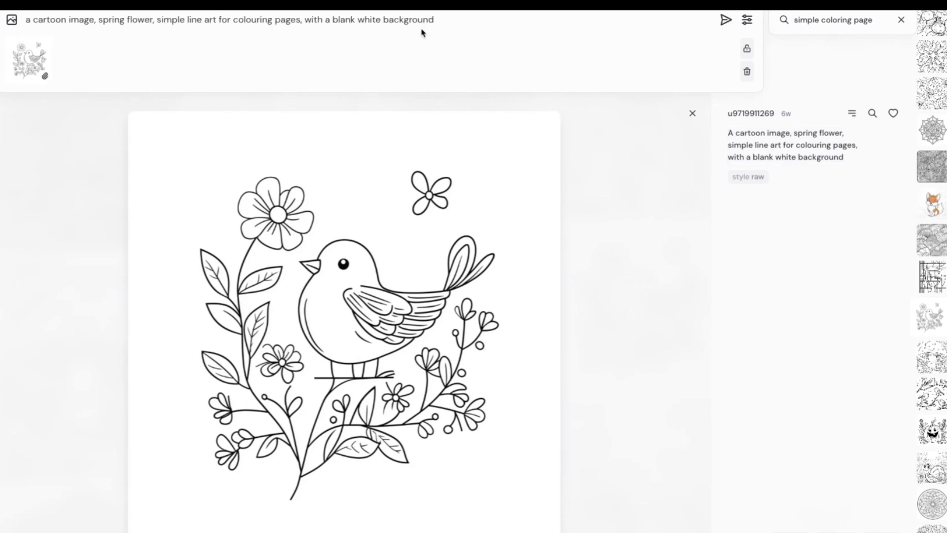
drag(436, 14, 18, 17)
key(BackSpace)
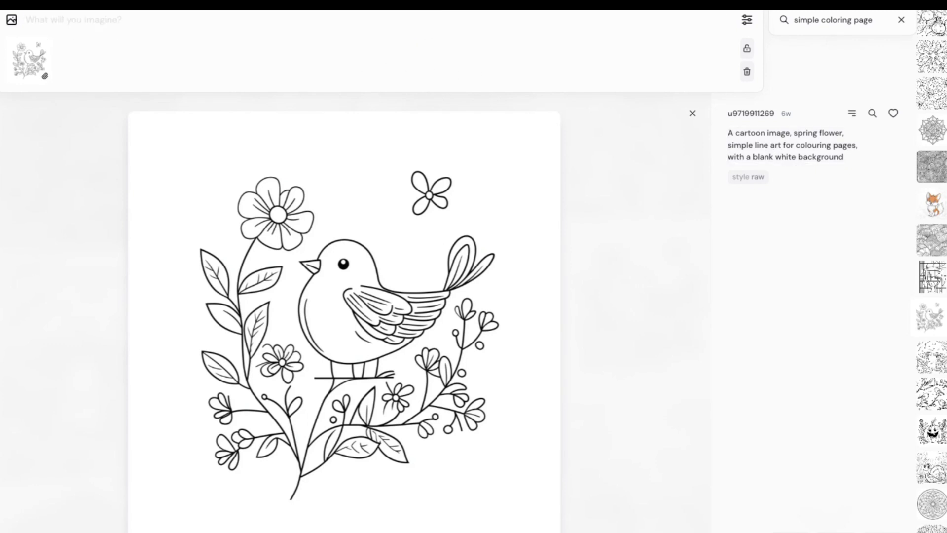
text(c)
text(page of a frog )
text(character sitting on the gras)
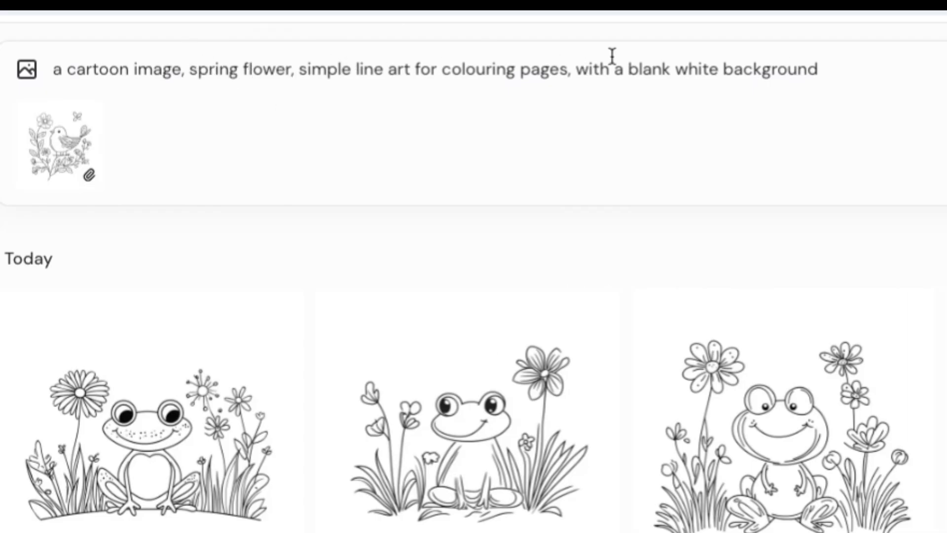
Step: Replace 'spring flower' with 'frrog' in the prompt and submit the generation
drag(290, 69, 205, 57)
key(BackSpace)
key(BackSpace)
key(BackSpace)
text(frrog)
click(805, 76)
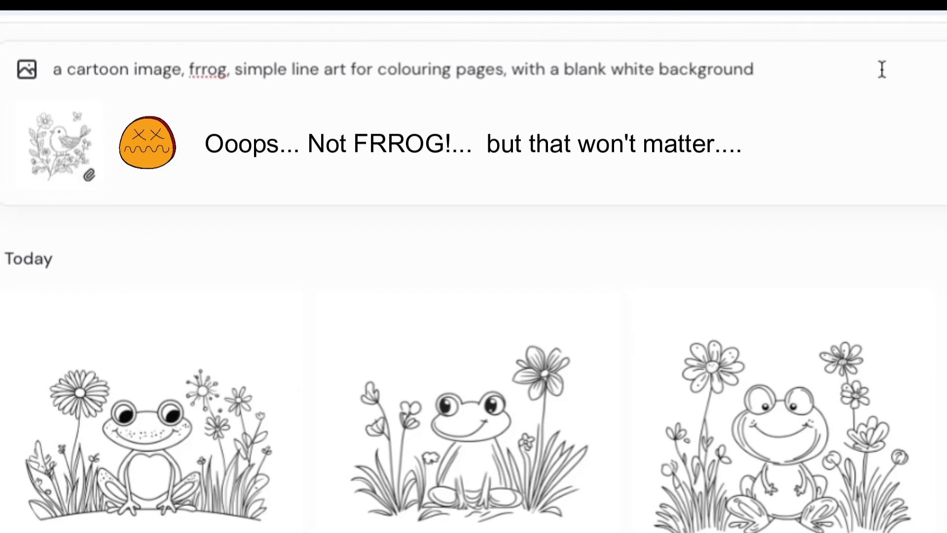
key(Return)
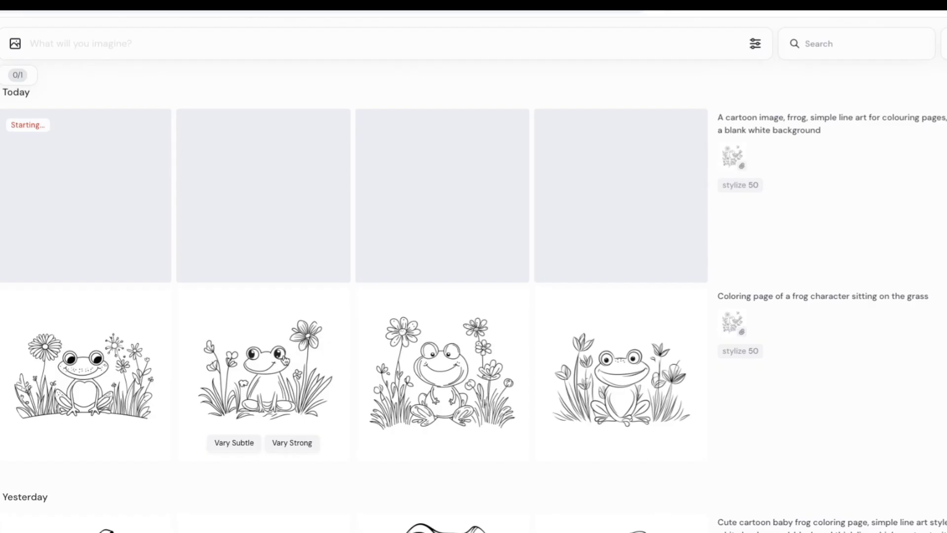
Step: Enlarge the second and third earlier frog images, closing each afterward
click(288, 358)
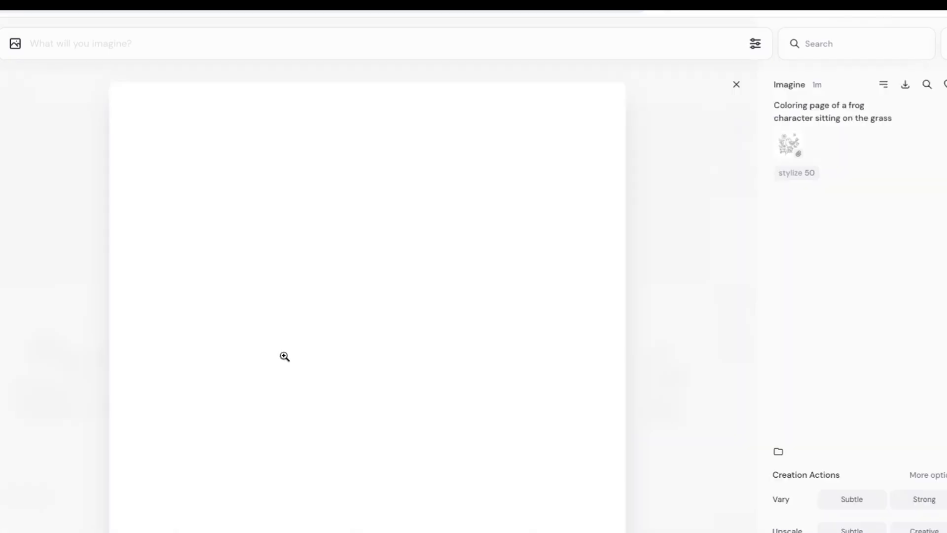
click(675, 443)
click(479, 370)
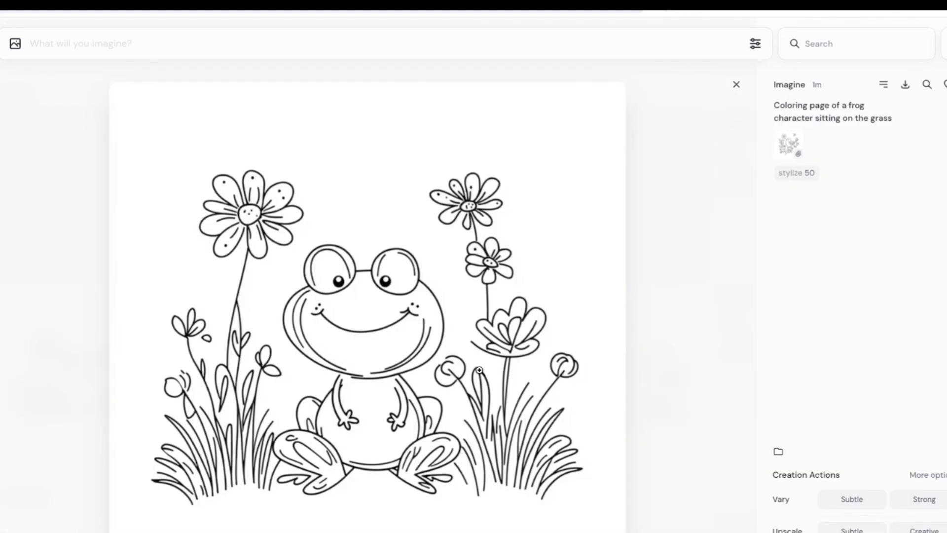
click(675, 402)
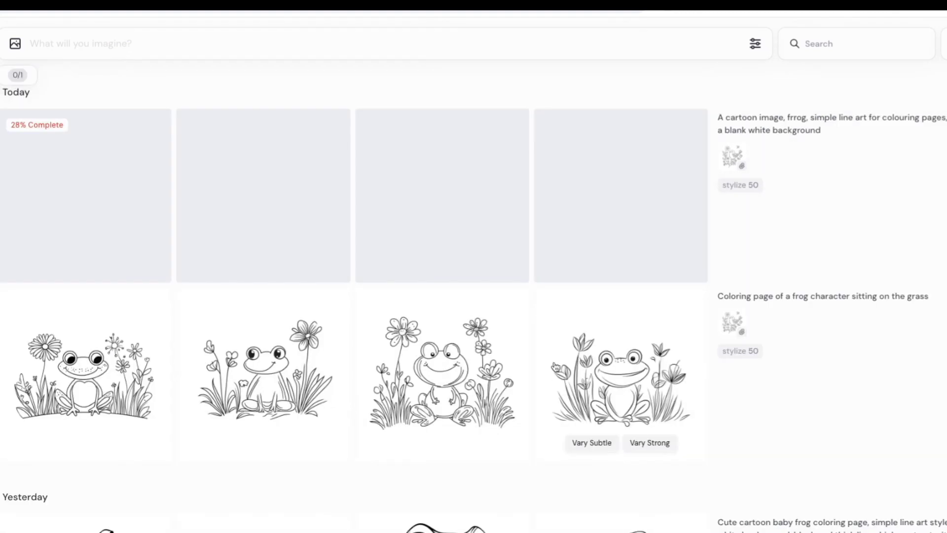
Step: View the first, frog-on-a-log, and second new frog images enlarged, closing each one
click(122, 374)
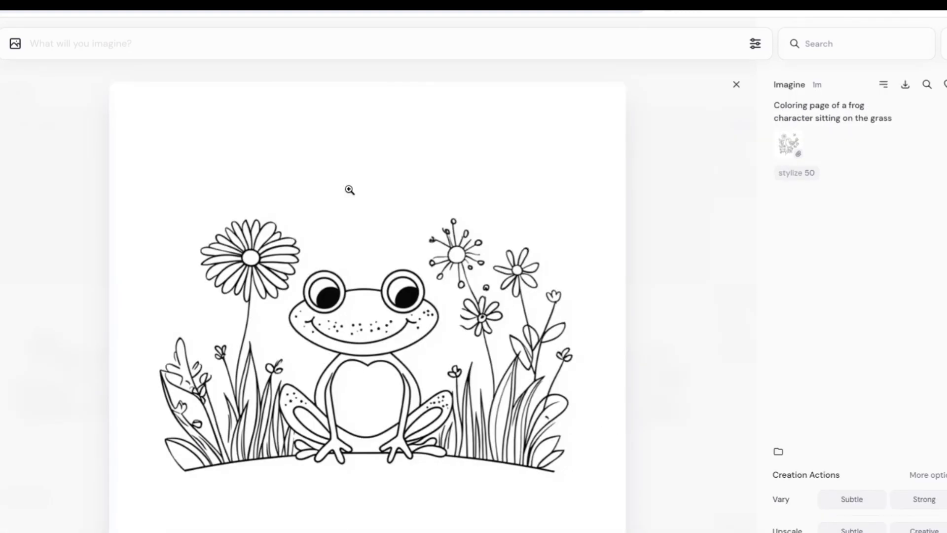
click(663, 398)
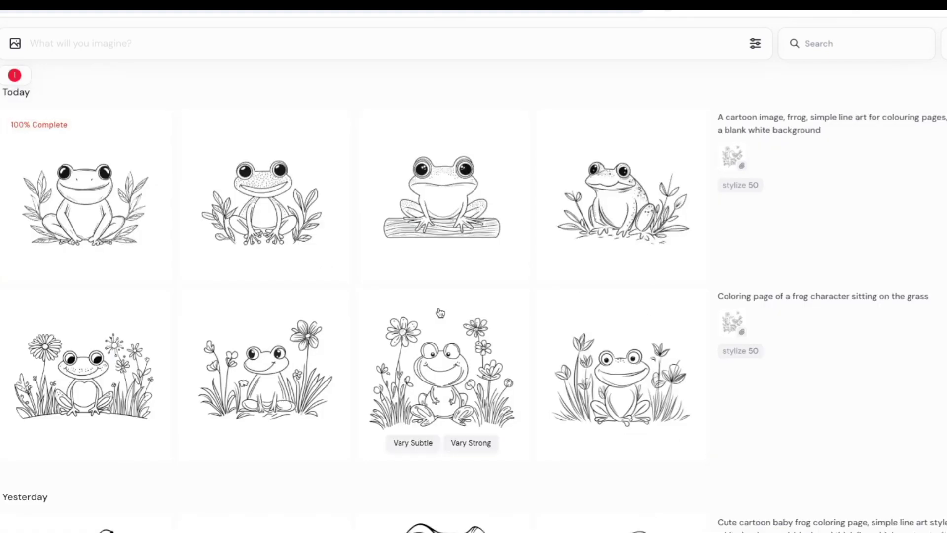
click(464, 198)
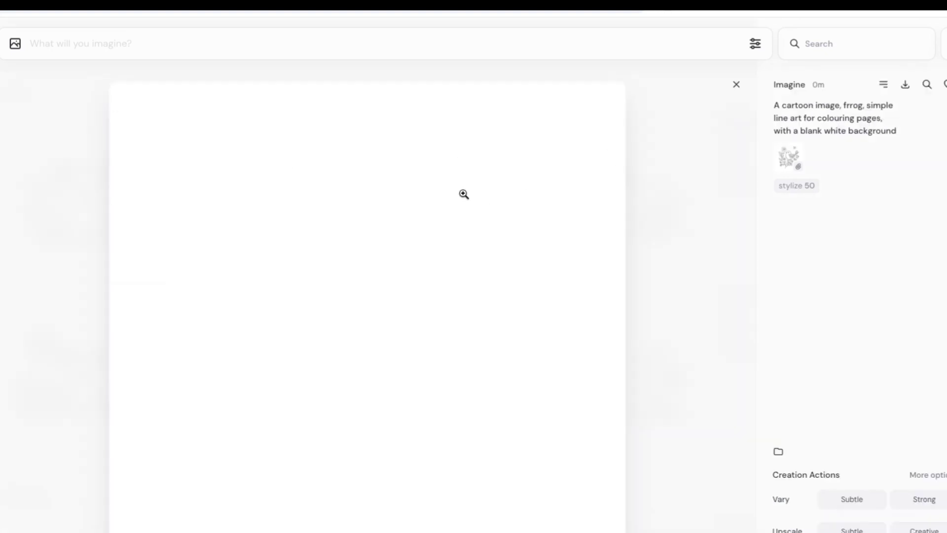
click(663, 402)
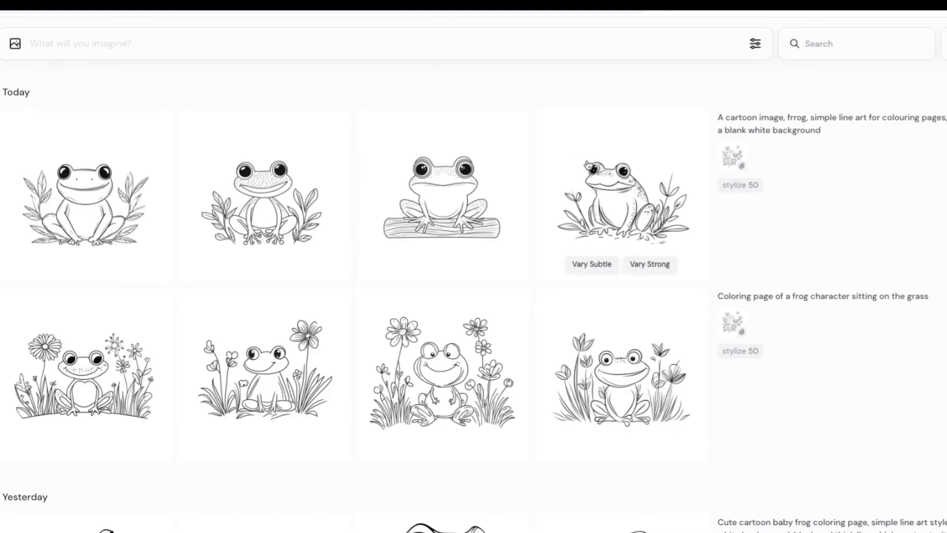
click(288, 202)
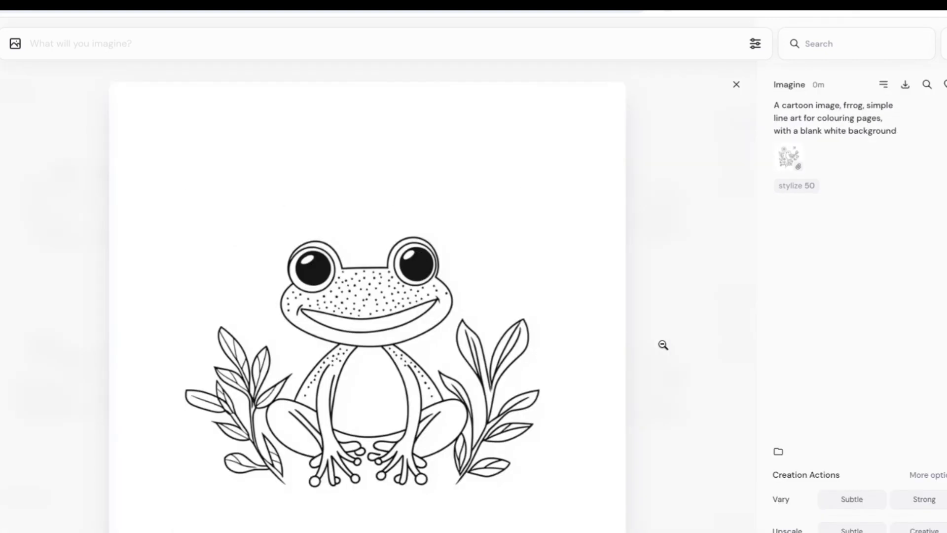
click(664, 380)
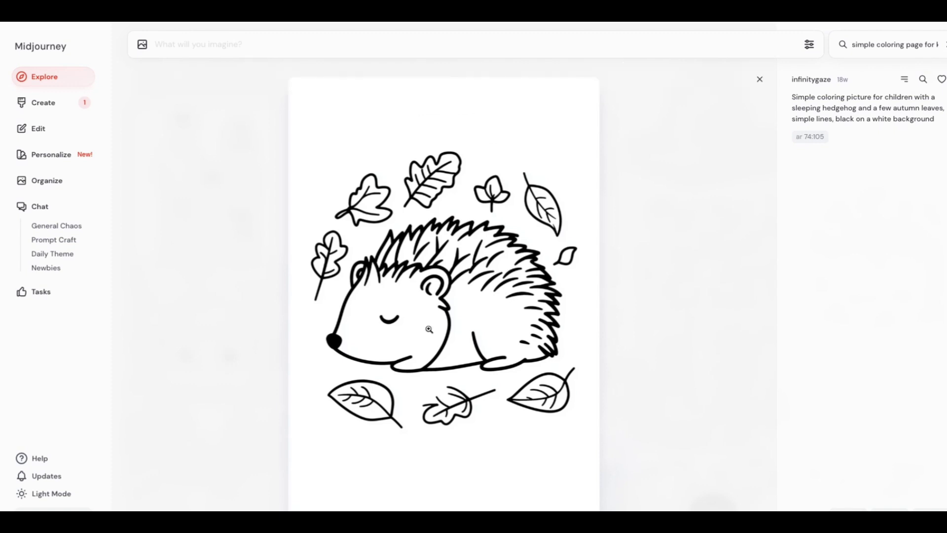
Step: Reuse the hedgehog image and prompt with 'lion' swapped in, then open the first sleeping-lion result
drag(606, 251, 213, 47)
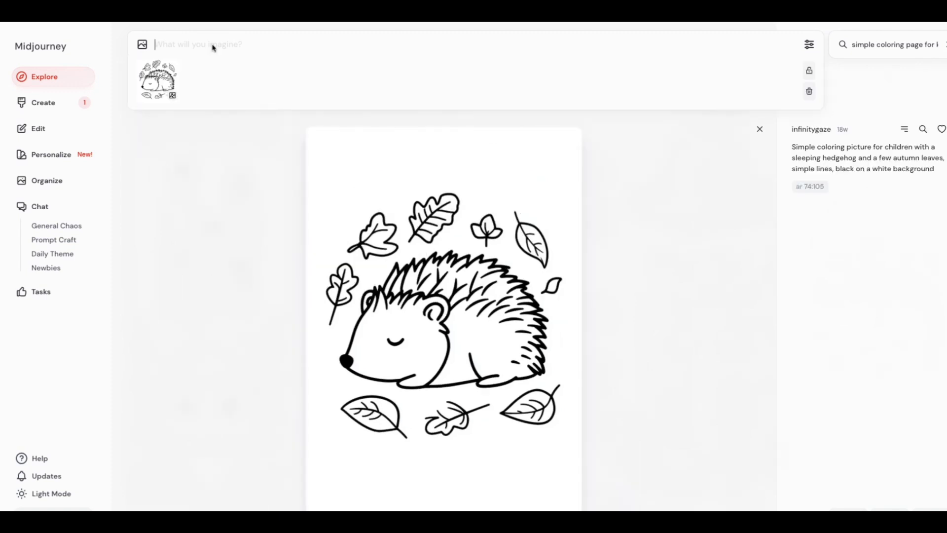
click(811, 162)
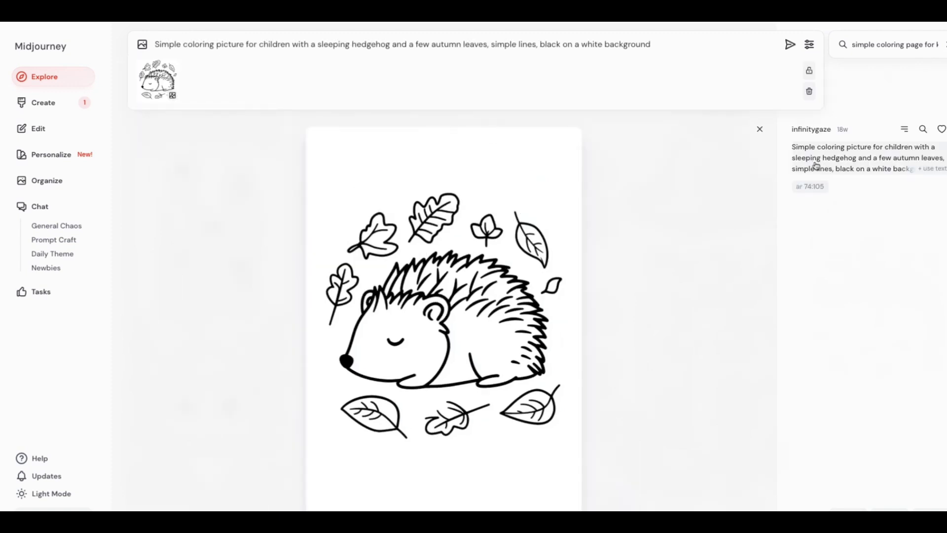
double_click(389, 44)
text(lion)
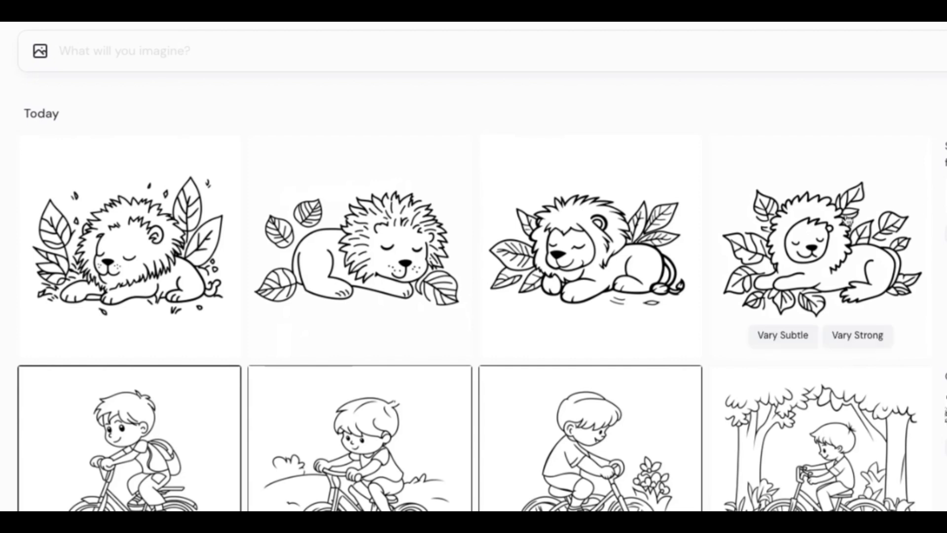
click(149, 238)
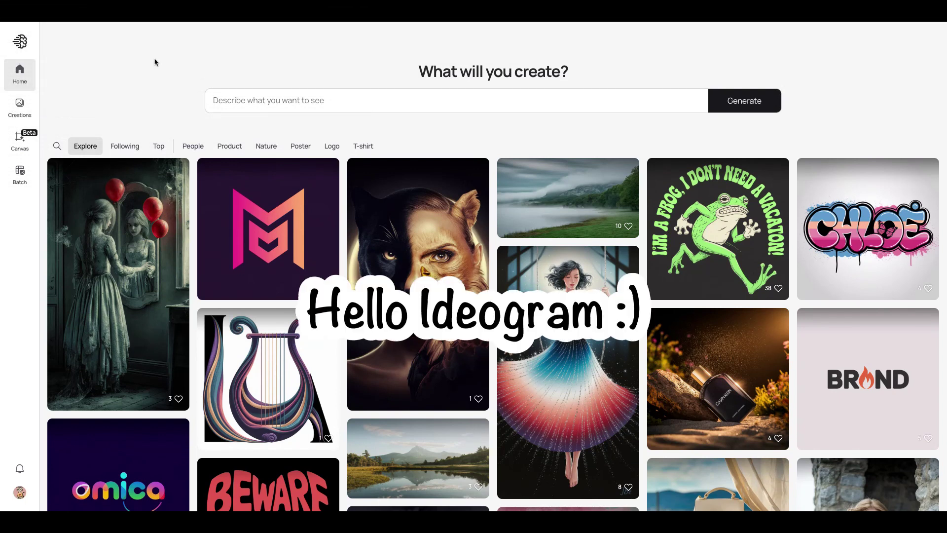
Step: Search Ideogram community images for 'coloring page for kids'
scroll(194, 295, down, 15)
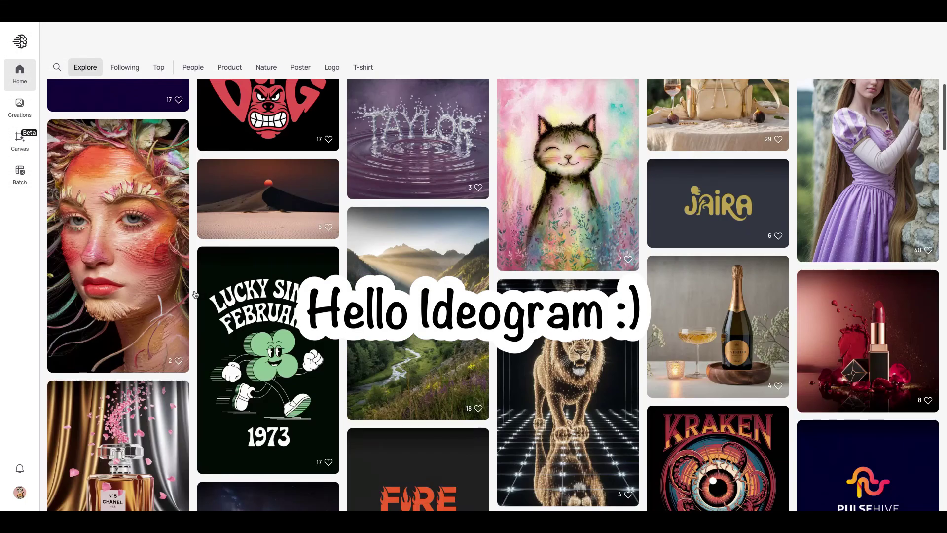
scroll(195, 295, up, 1)
scroll(493, 295, up, 15)
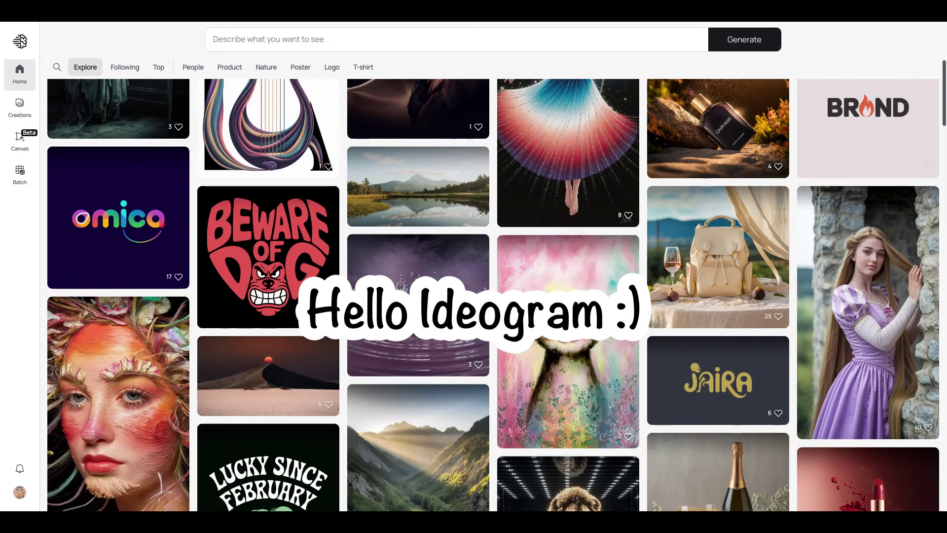
scroll(493, 295, down, 8)
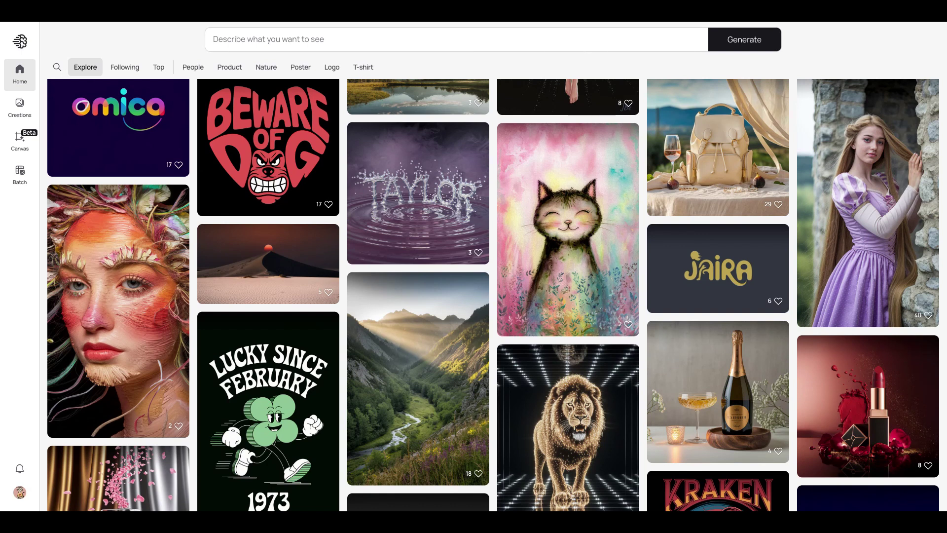
click(57, 70)
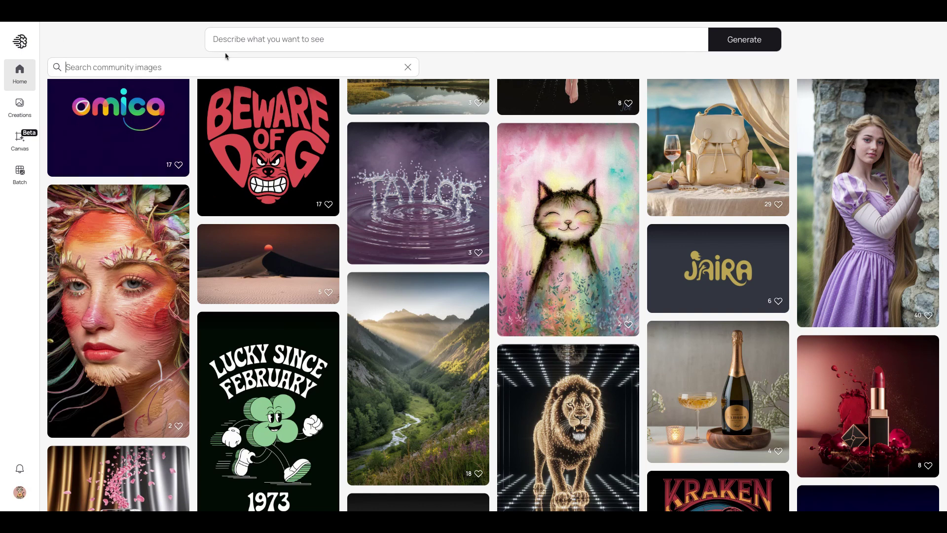
click(215, 67)
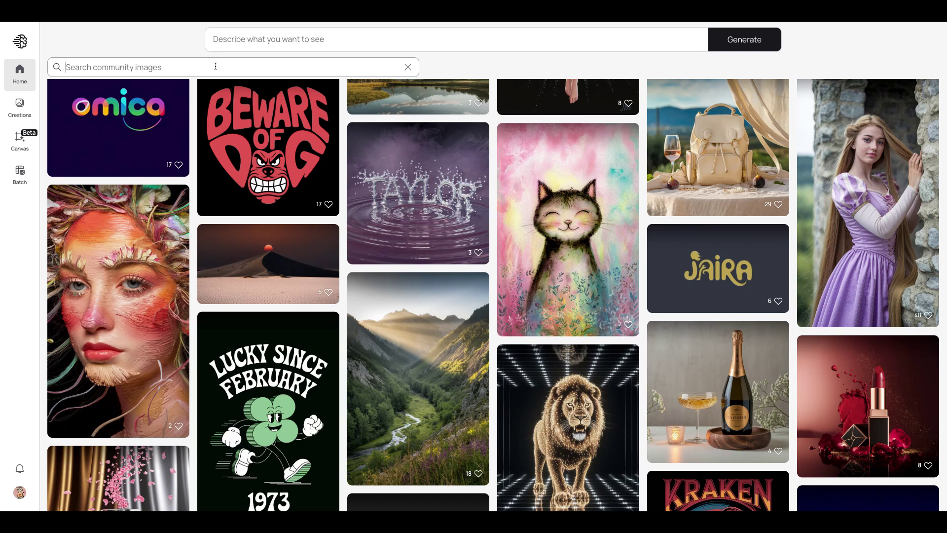
text(coloring page for kid)
text(s)
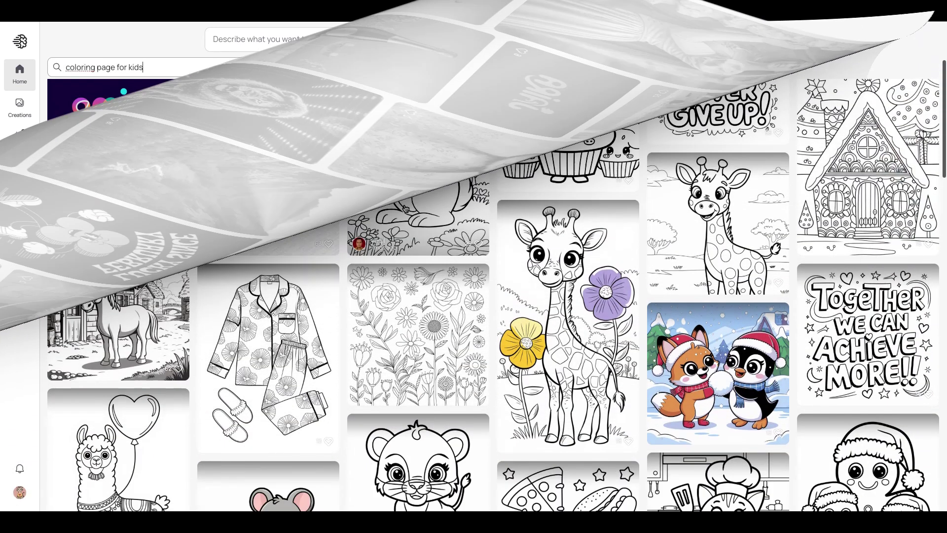
Step: Scroll through the kids' coloring-page search results
scroll(474, 296, down, 5)
scroll(276, 334, down, 6)
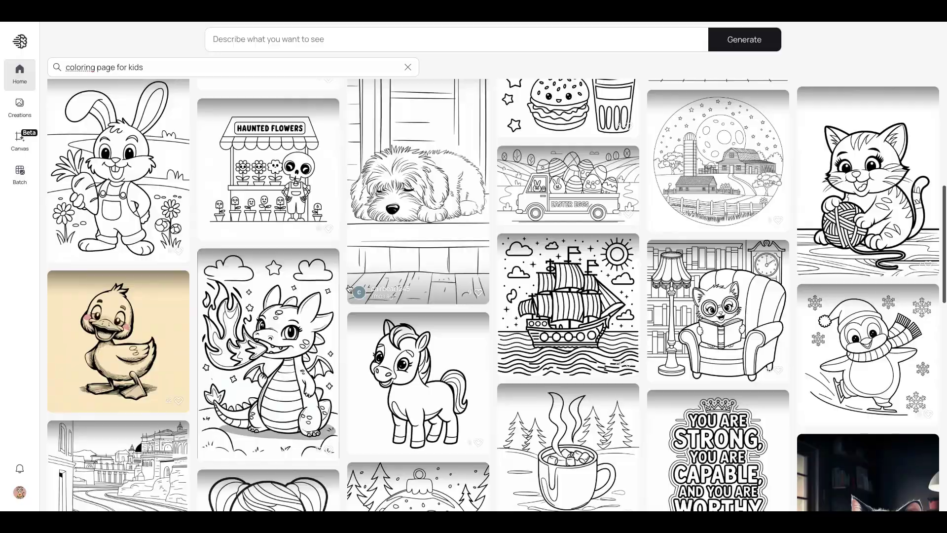
scroll(308, 324, down, 3)
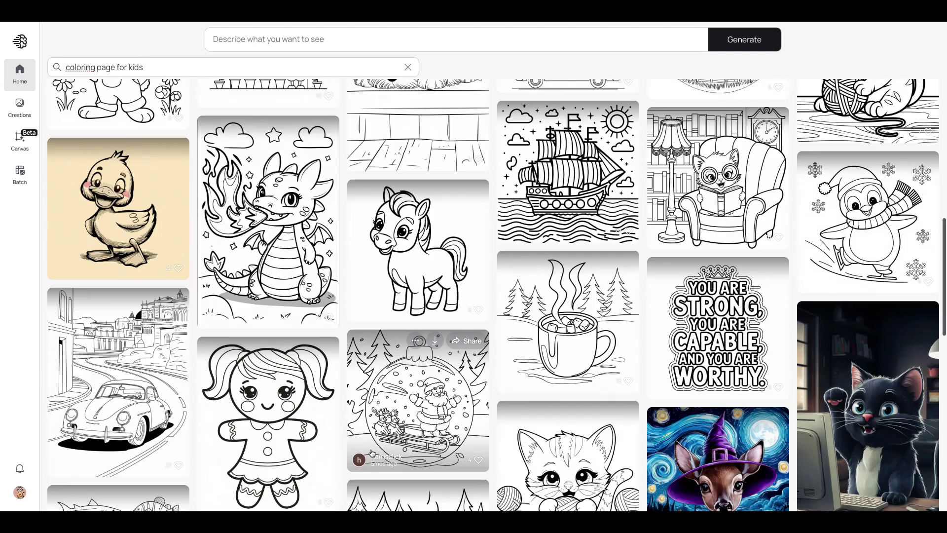
scroll(325, 391, down, 7)
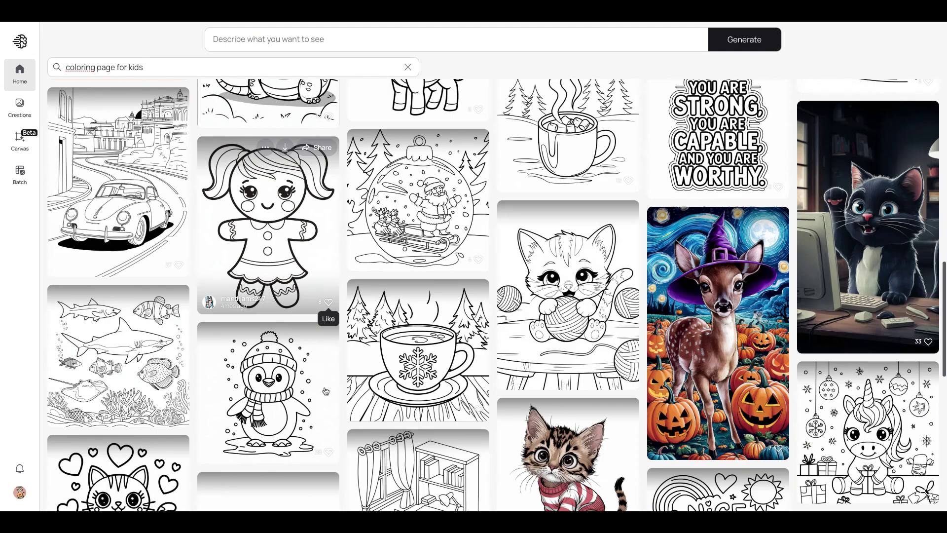
scroll(268, 210, down, 15)
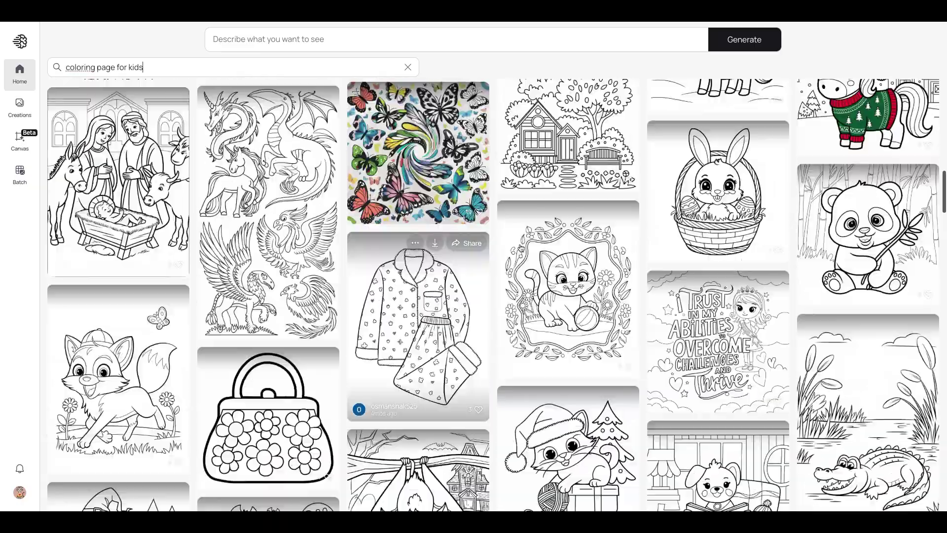
scroll(567, 321, down, 3)
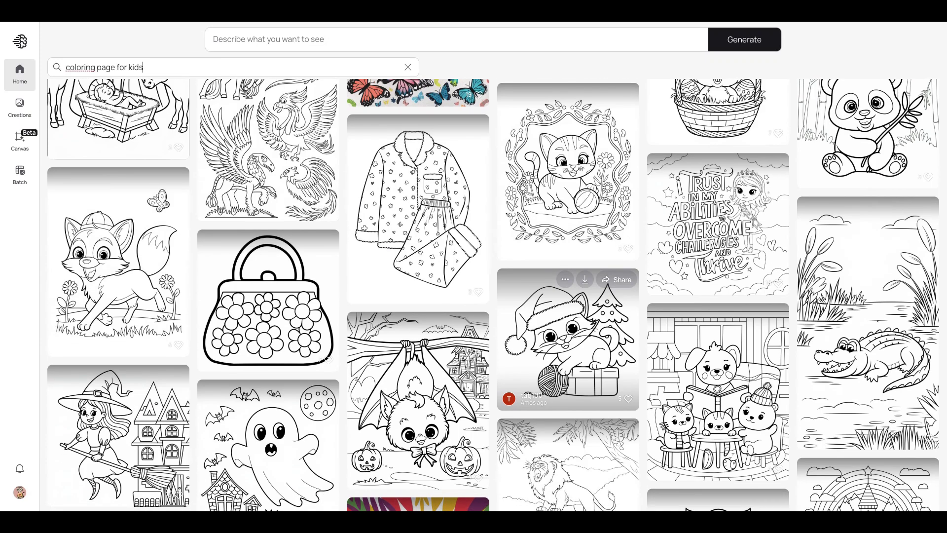
scroll(567, 296, down, 9)
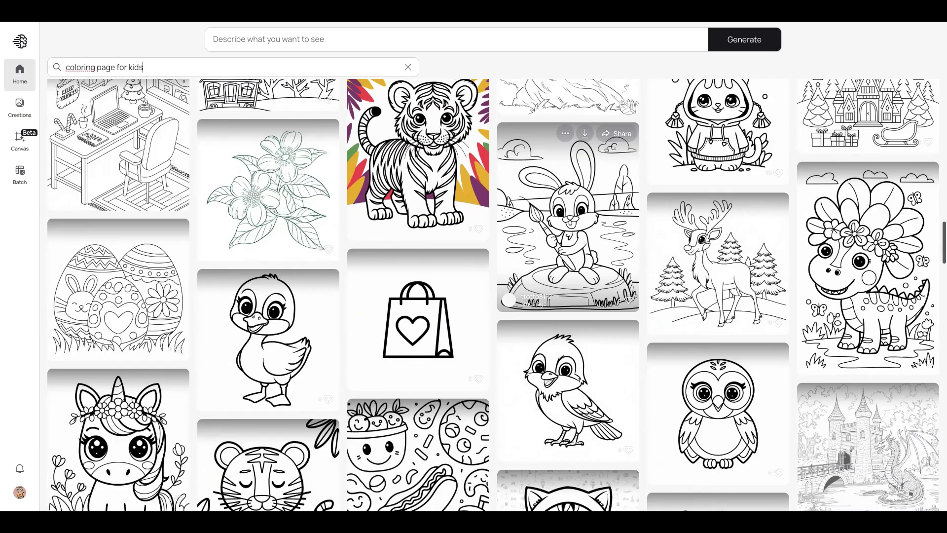
scroll(567, 295, down, 2)
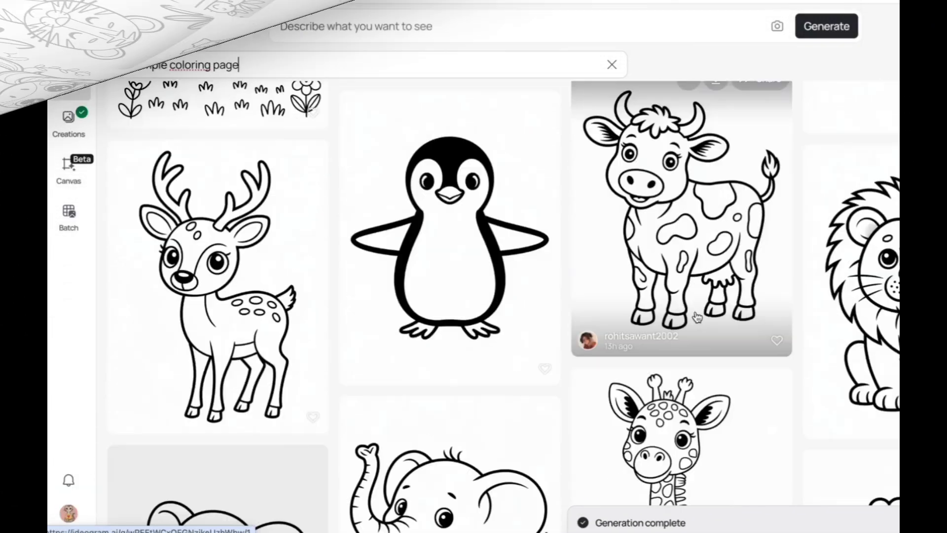
scroll(697, 316, down, 3)
scroll(697, 316, up, 4)
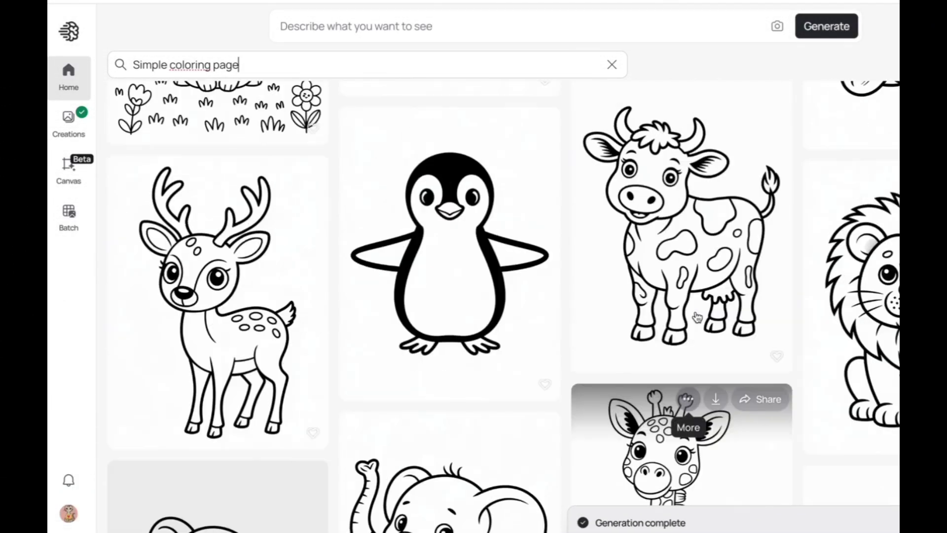
scroll(237, 286, up, 1)
Step: Open the cartoon deer coloring page and copy its prompt into the prompt box
click(237, 283)
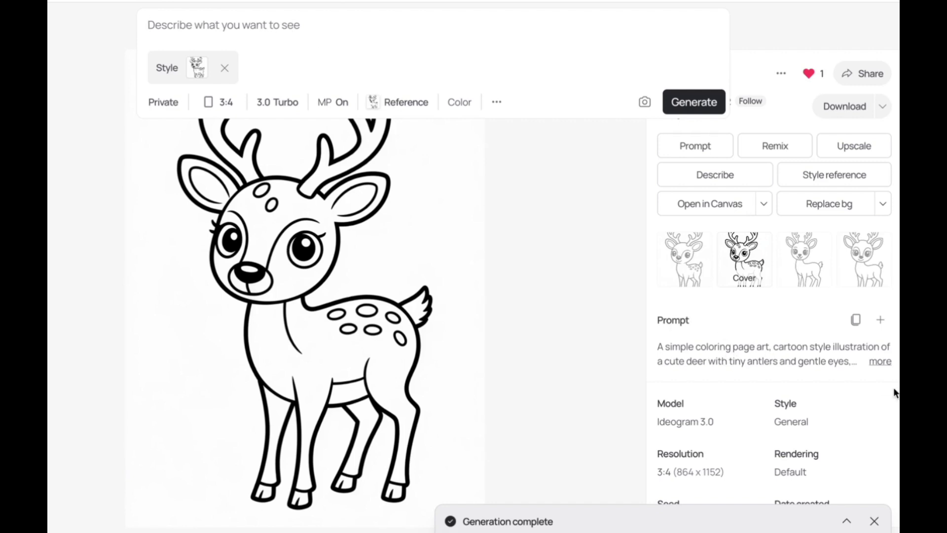
click(881, 323)
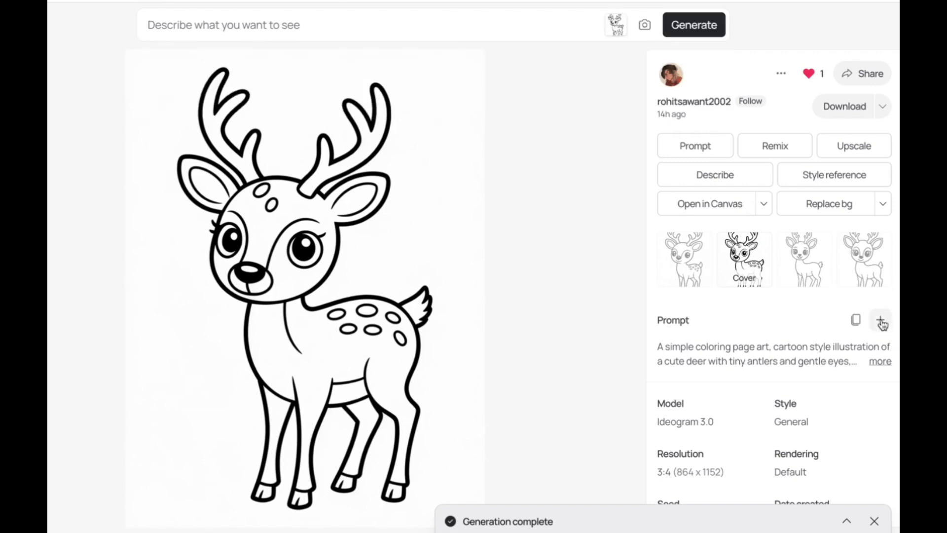
click(882, 323)
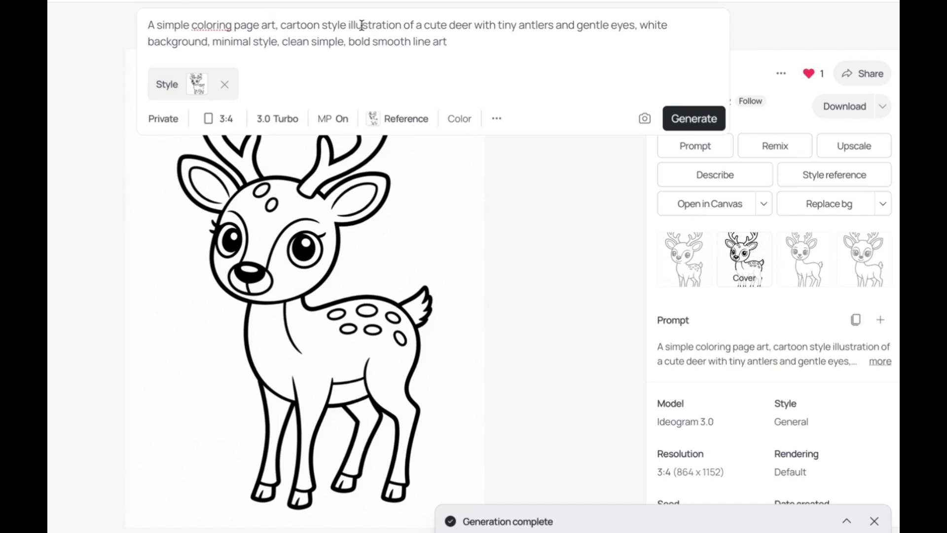
Step: Change 'deer' to 'octopus' and 'tiny antlers' to 'bendy tentacles', then generate
double_click(460, 24)
text(octopus)
click(647, 39)
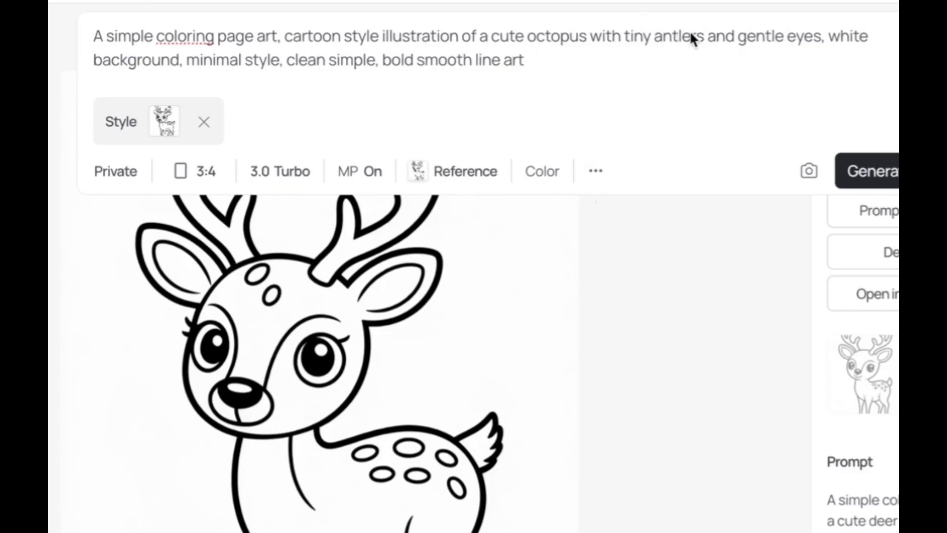
key(BackSpace)
key(BackSpace)
key(BackSpace)
key(BackSpace)
key(BackSpace)
key(BackSpace)
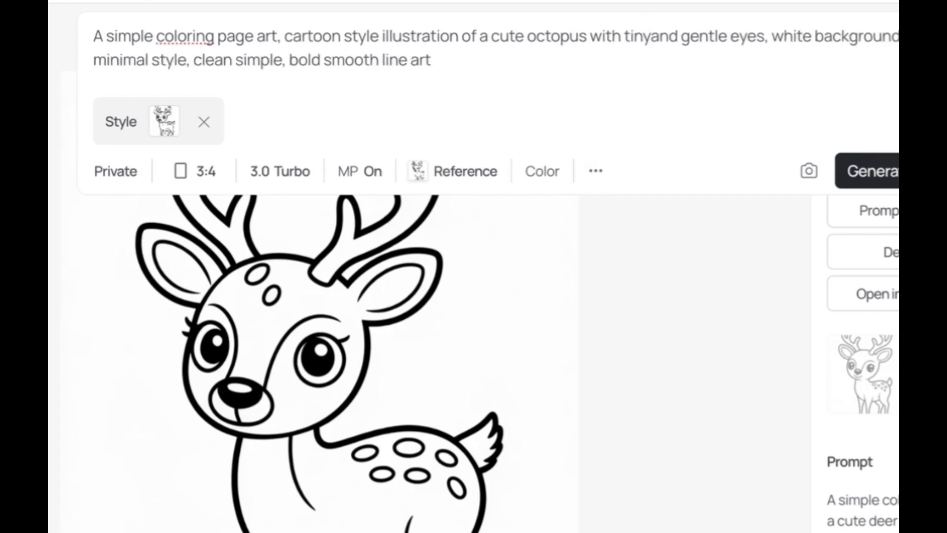
text(bendy tentacles)
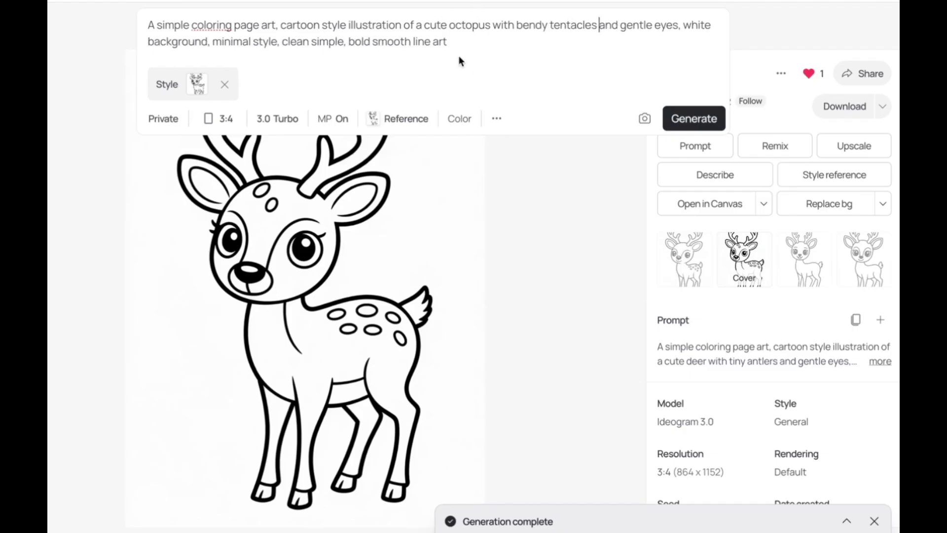
click(705, 118)
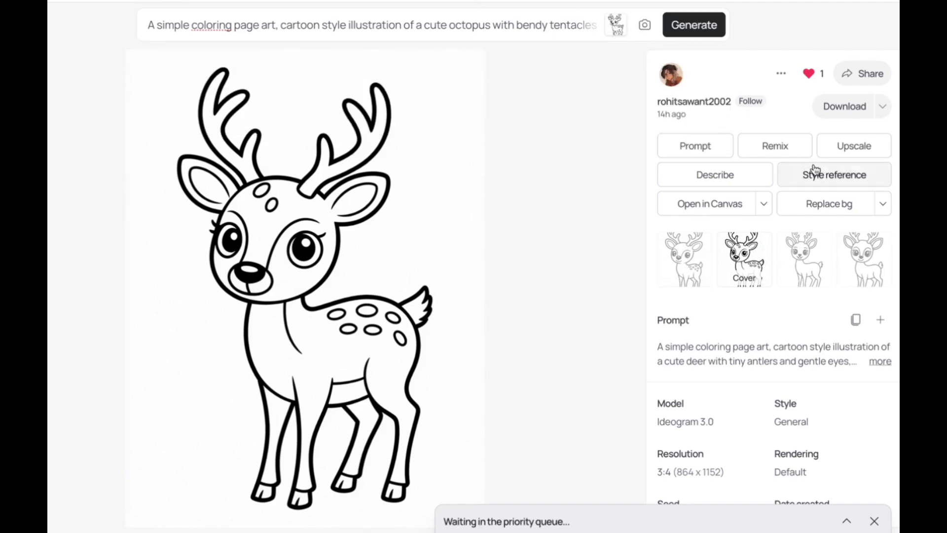
Step: Add the deer as style reference, paste a shorter cute octopus prompt, and generate
click(844, 176)
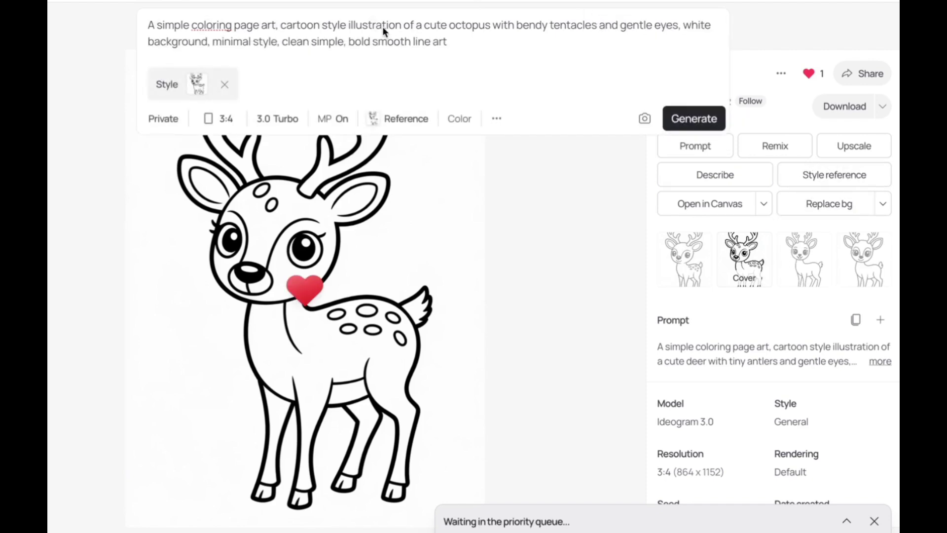
drag(462, 39, 152, 20)
key(BackSpace)
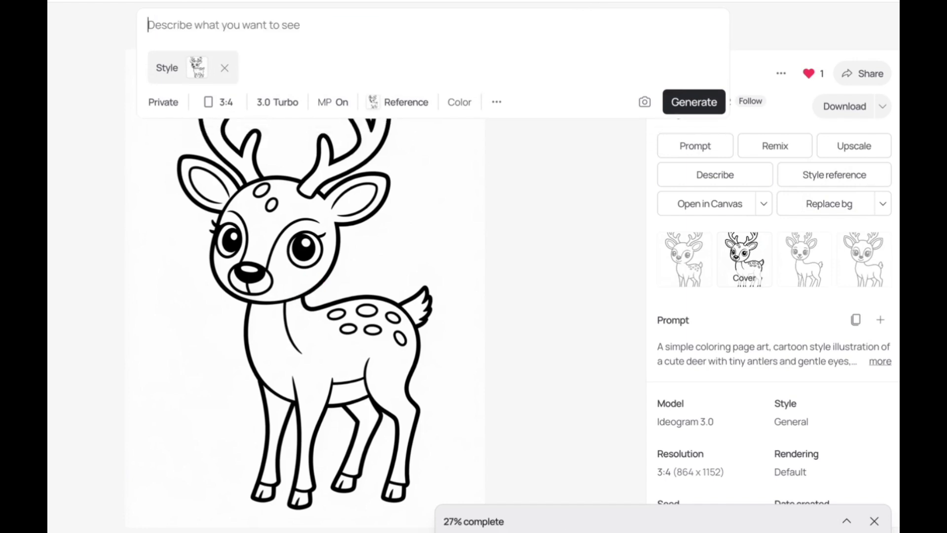
text(A simple coloring page of a cute octopus)
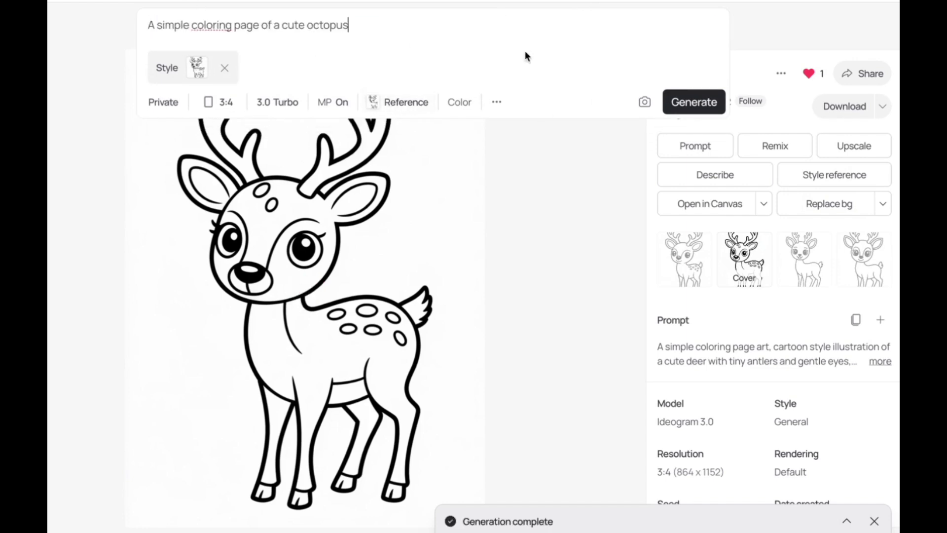
click(690, 105)
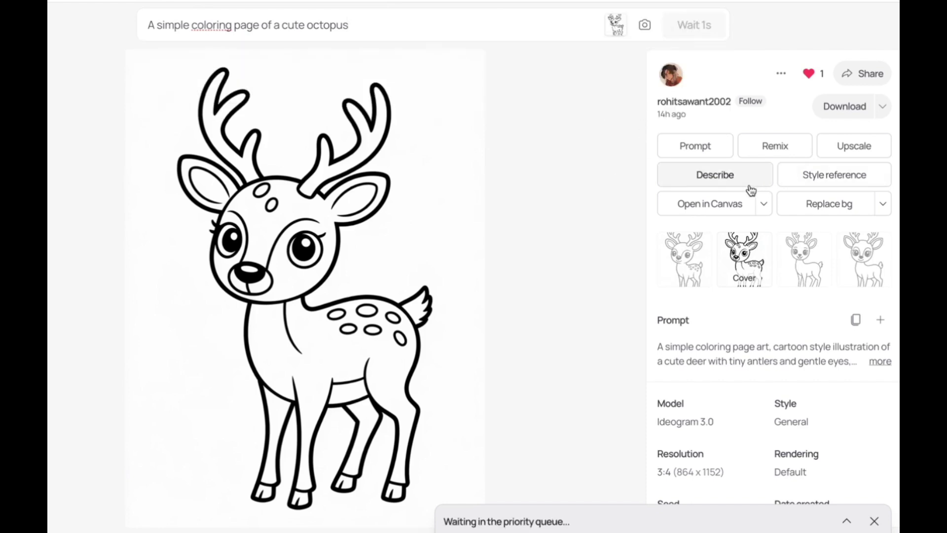
Step: Rewrite the deer prompt for an octopus with wiggly tentacles, drop the style reference, and generate
click(878, 318)
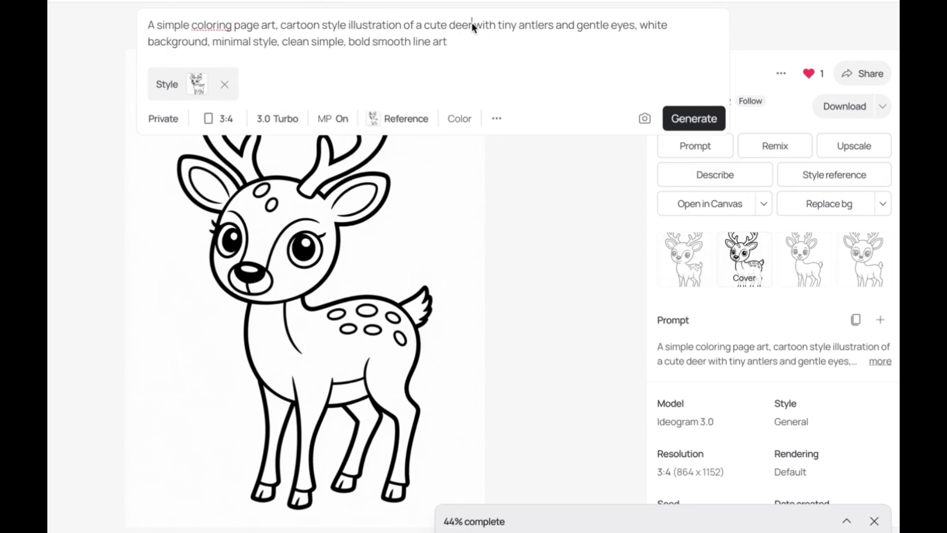
double_click(450, 22)
key(BackSpace)
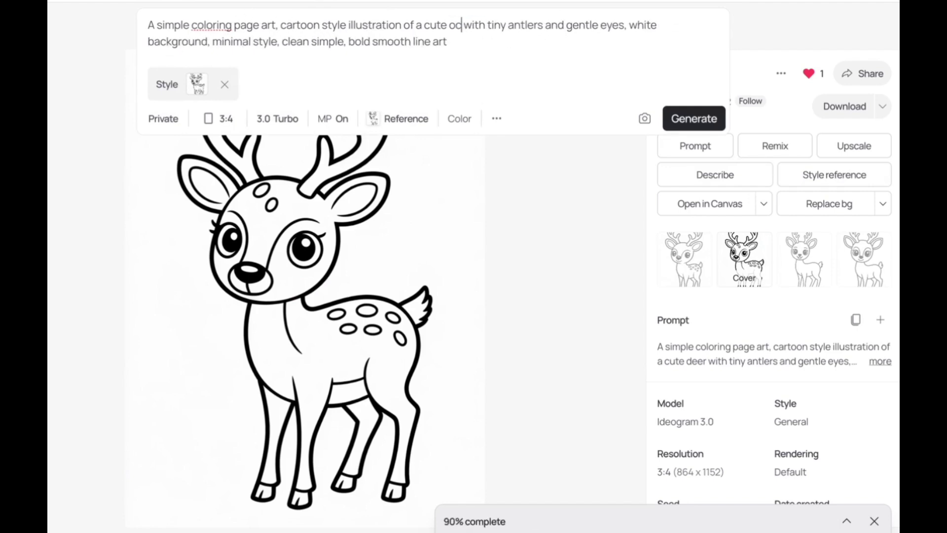
key(ctrl+a)
text(A simple coloring page art, cartoon style illustration of a cute octopus with wiggly tentacles and gentle eyes, white background, minimal style, clean simple, bold smooth line art)
click(225, 85)
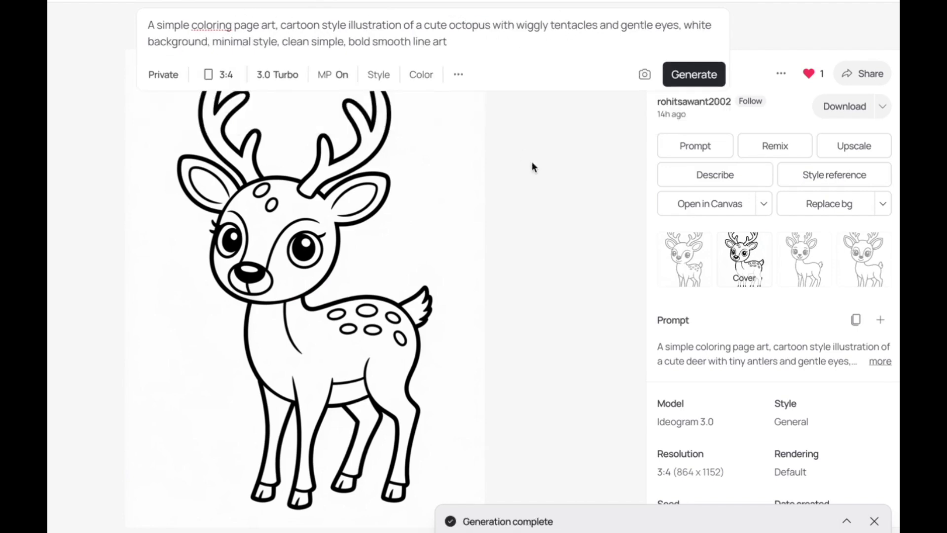
key(Return)
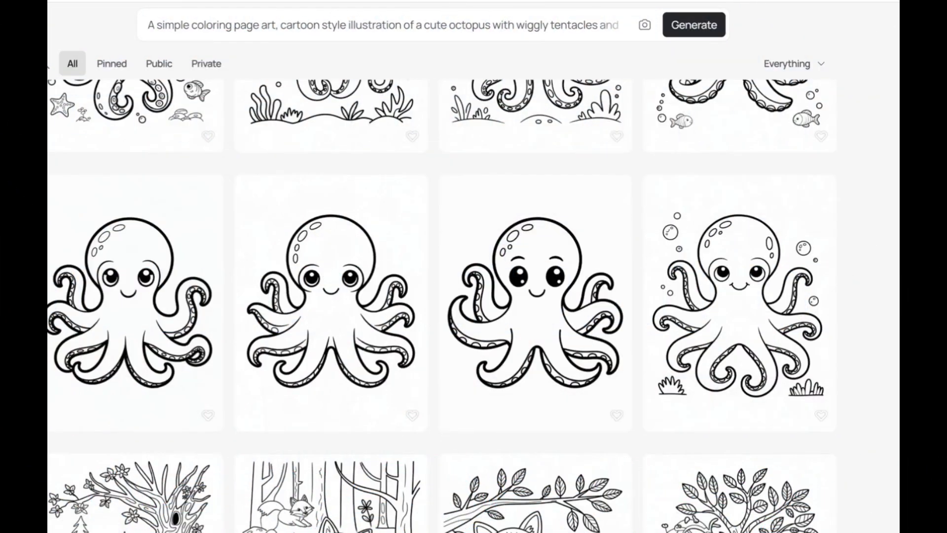
Step: Open a second-row octopus result in Ideogram, look it over, and close it
scroll(795, 140, up, 2)
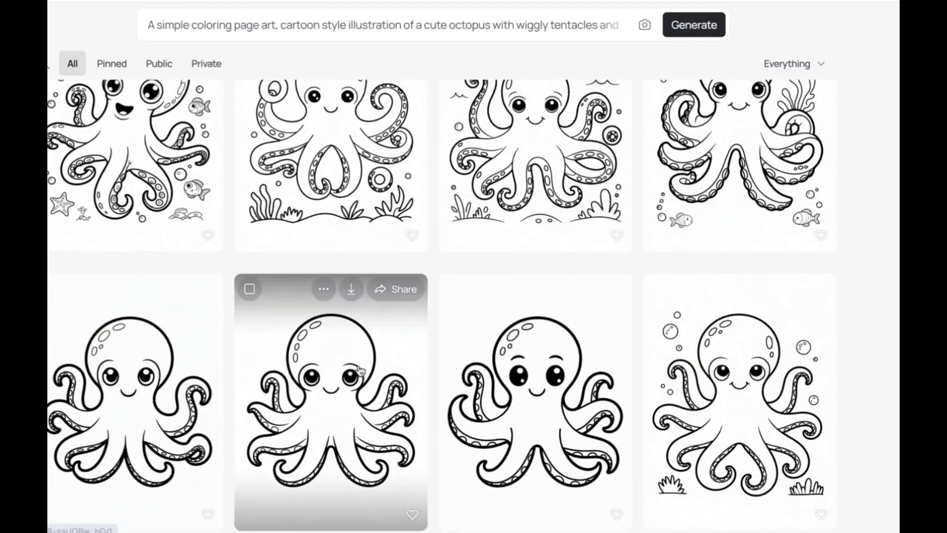
click(359, 370)
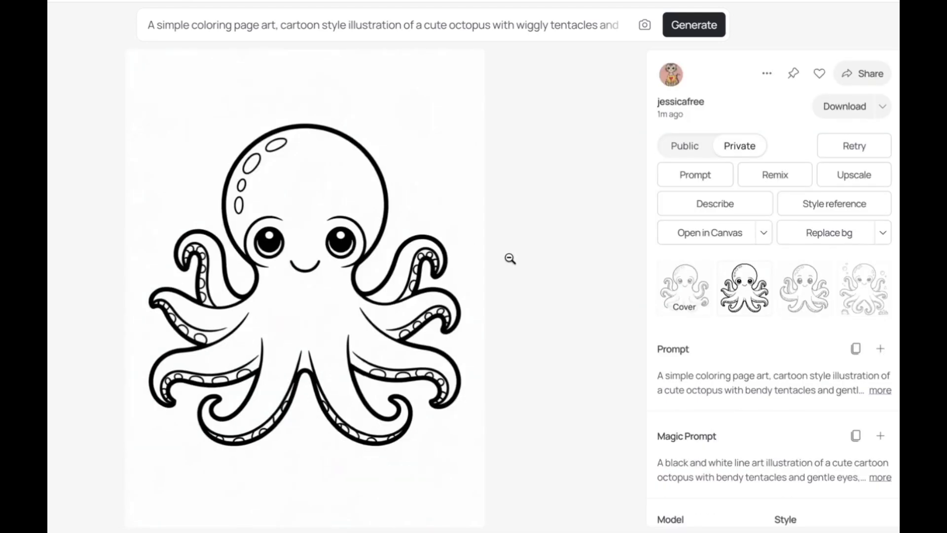
scroll(511, 323, down, 1)
scroll(533, 301, up, 1)
scroll(596, 326, down, 1)
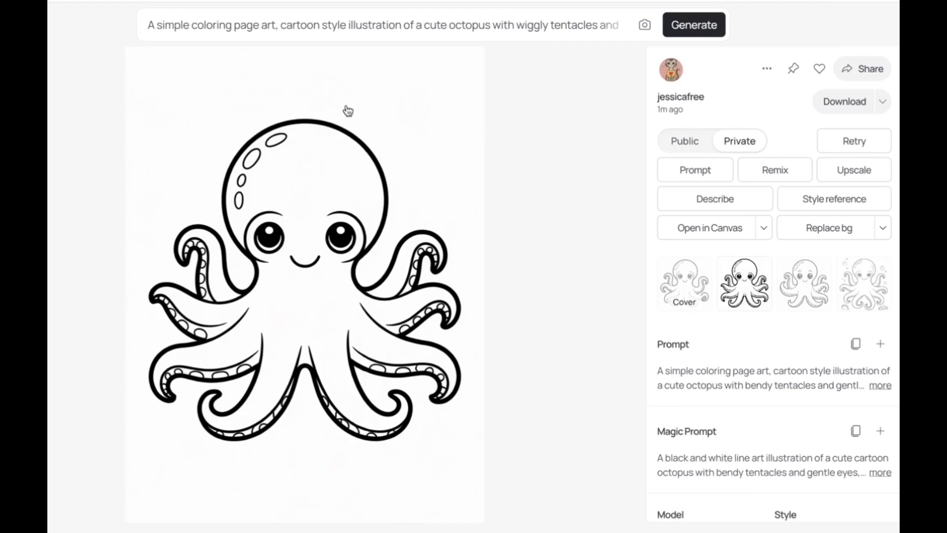
key(Escape)
Step: Inspect another octopus result, close it, and scroll back up the results
scroll(560, 309, up, 3)
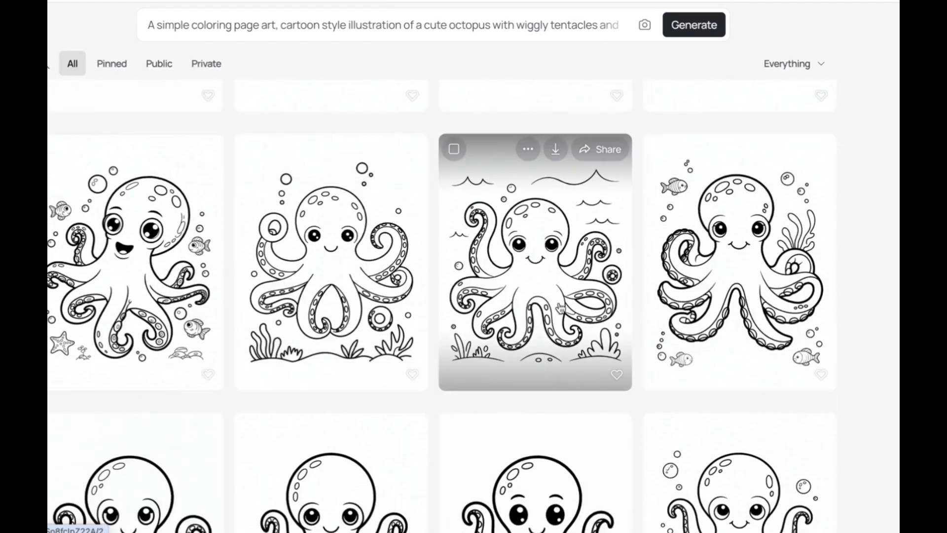
click(365, 285)
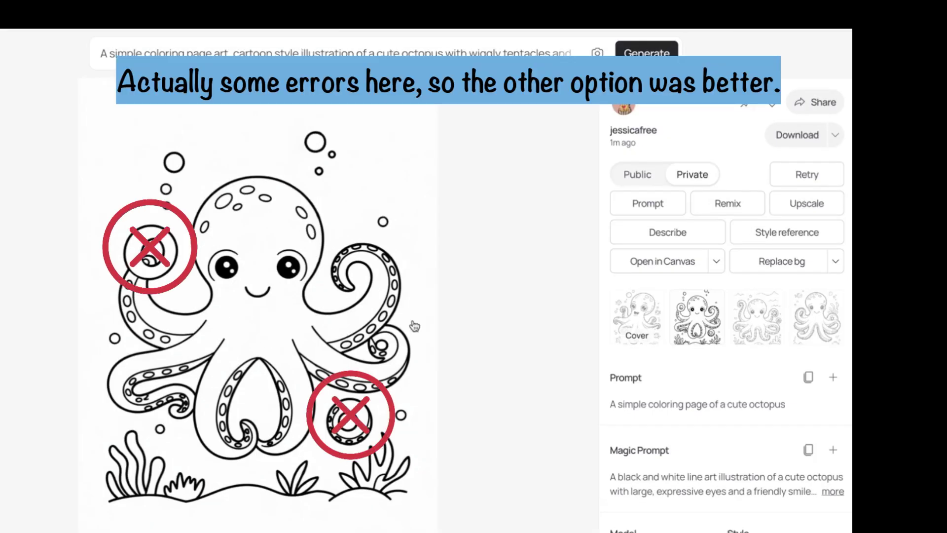
click(524, 314)
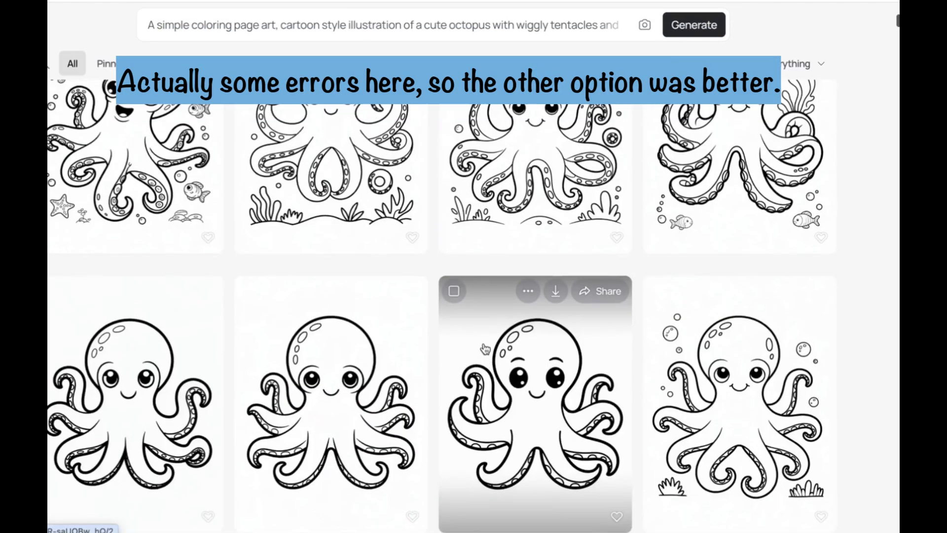
scroll(588, 288, up, 2)
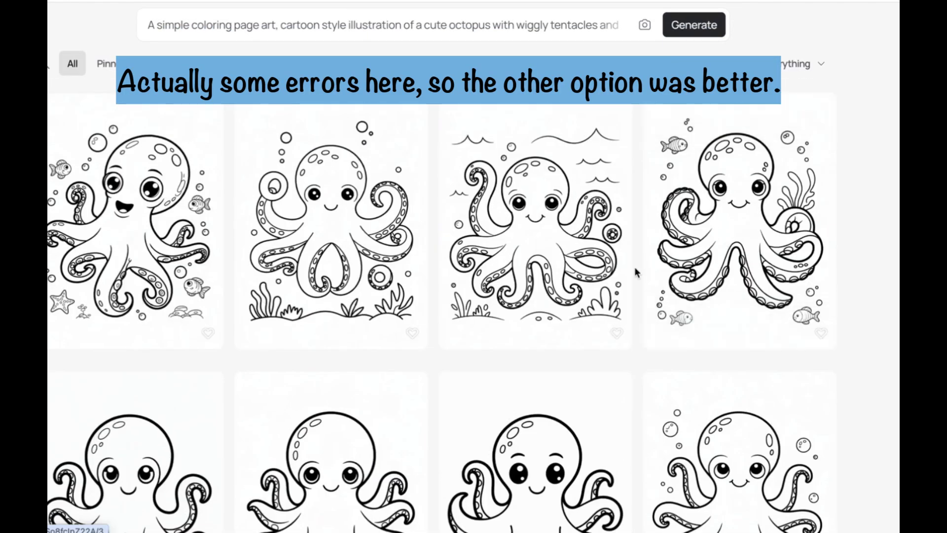
mouse_move(299, 254)
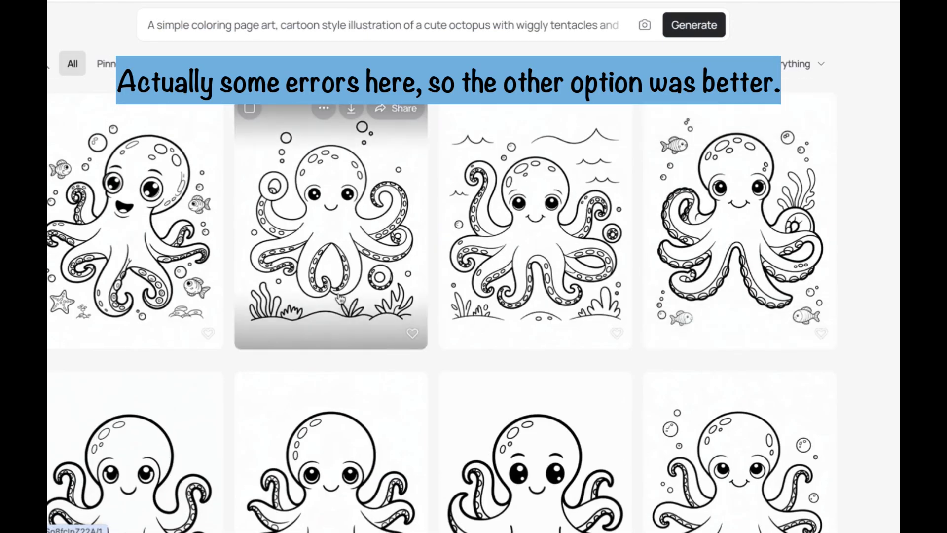
scroll(493, 321, up, 3)
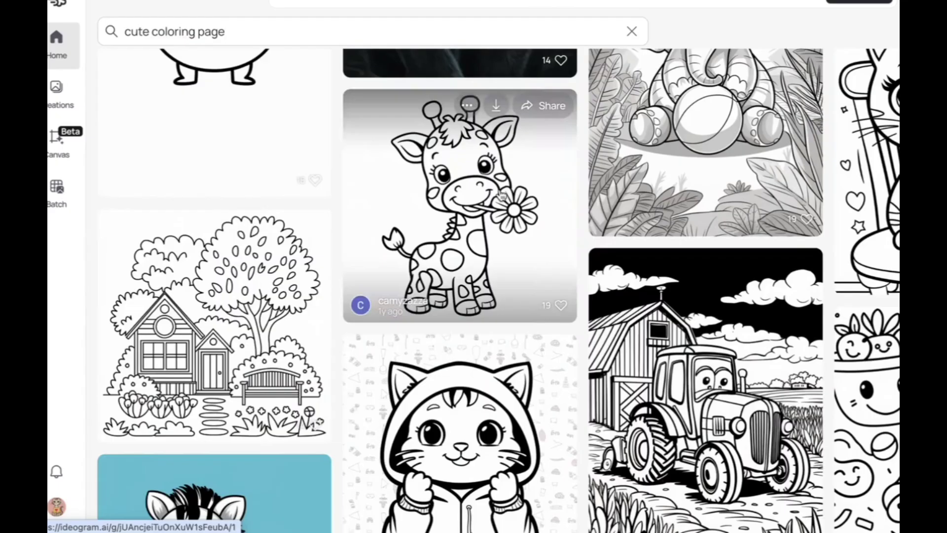
Step: Open the community giraffe coloring page and change 'giraffe' to 'hippo' in its prompt
double_click(501, 196)
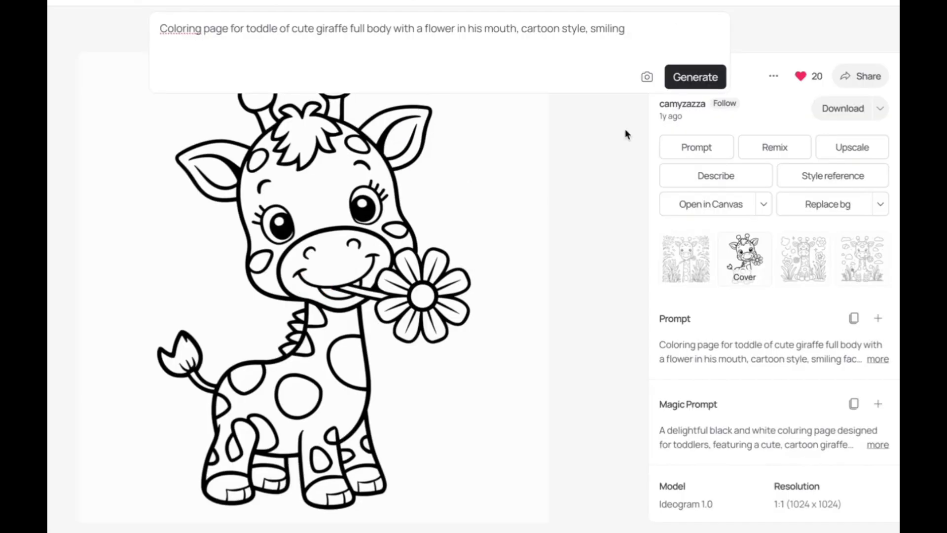
click(340, 28)
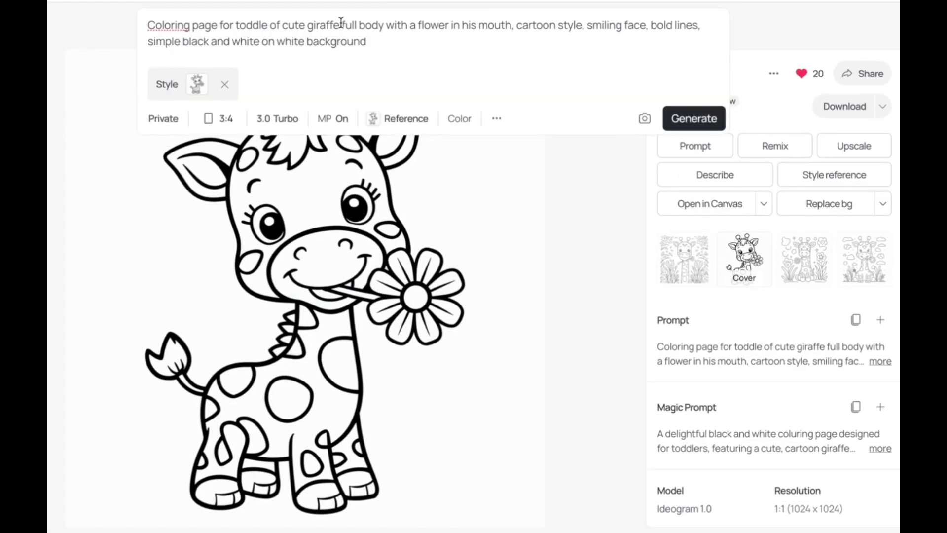
drag(345, 25, 318, 24)
key(BackSpace)
key(BackSpace)
key(BackSpace)
text(hi)
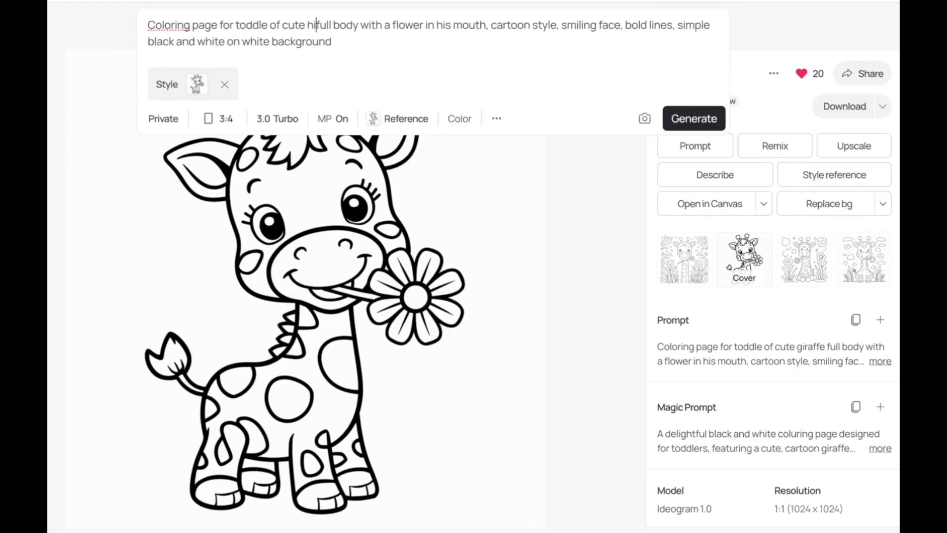
text(ppo)
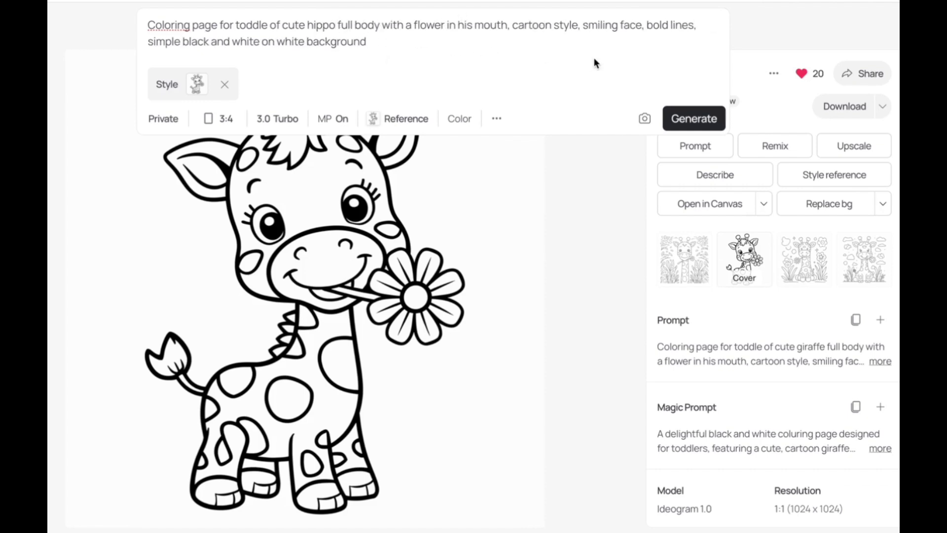
Step: Start generating the hippo version, keeping the Style reference chip
click(694, 118)
click(264, 19)
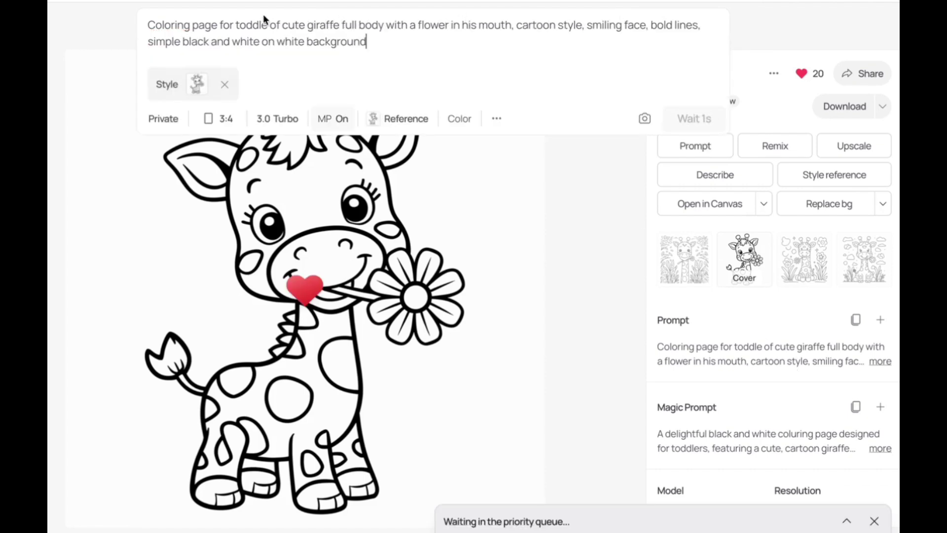
click(224, 84)
click(521, 146)
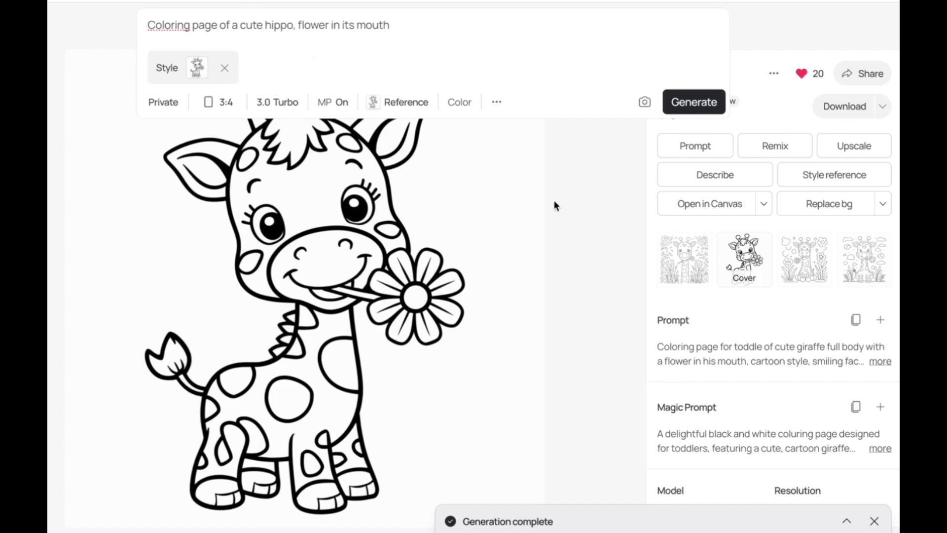
Step: Generate the hippo-with-flower coloring pages and inspect the first result
click(695, 103)
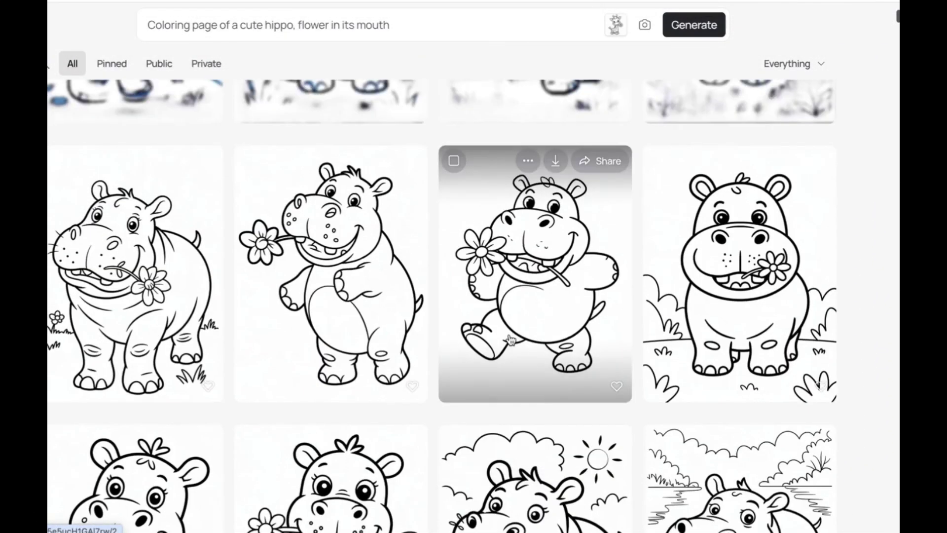
scroll(510, 341, up, 2)
click(510, 340)
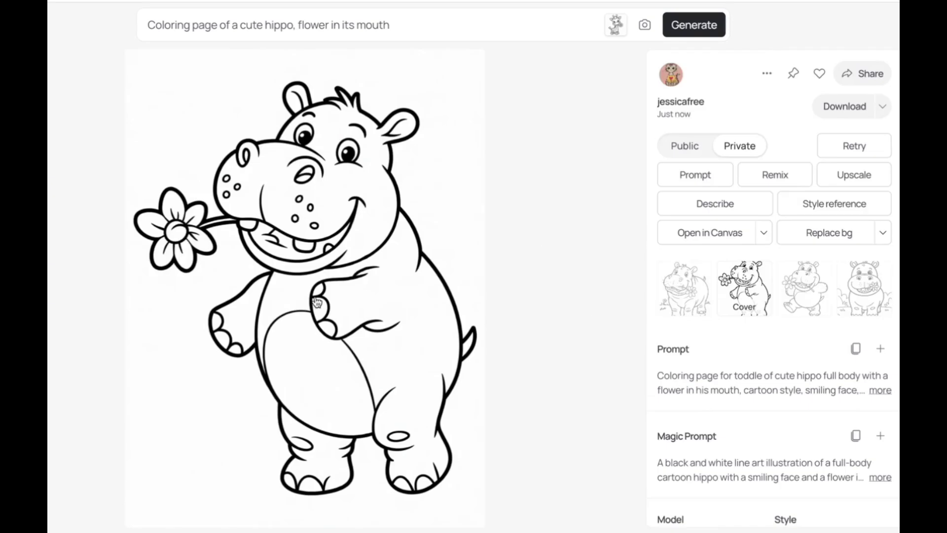
click(570, 353)
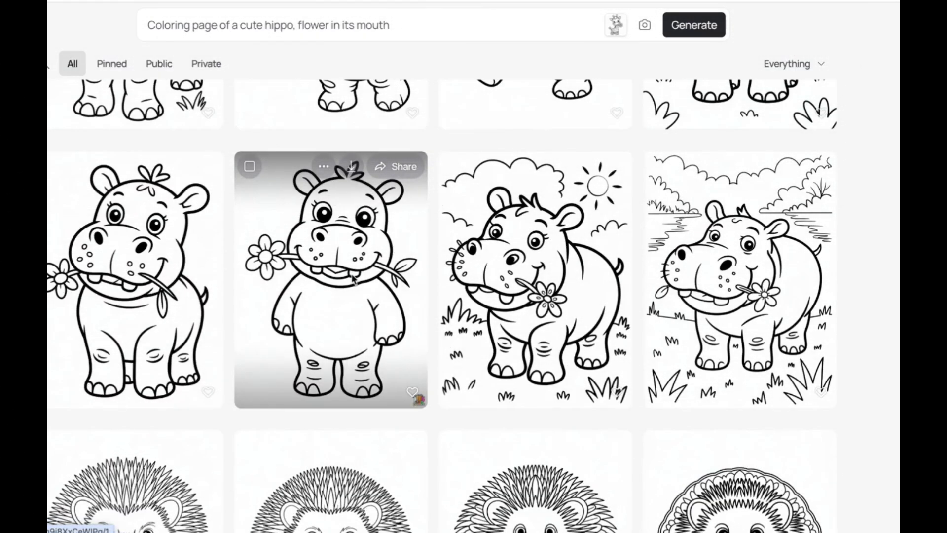
Step: Compare more hippo results up close, then return to the Explore feed
click(353, 279)
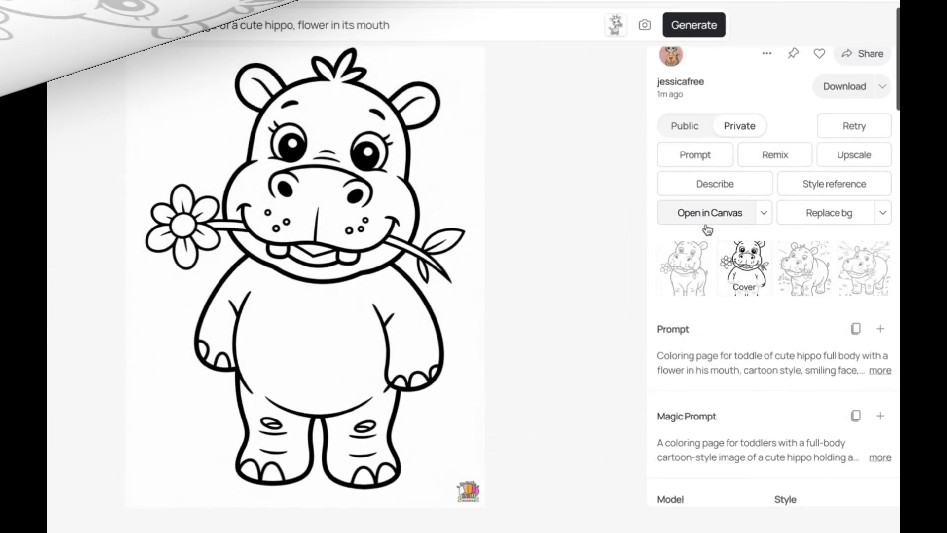
scroll(705, 228, down, 3)
scroll(608, 235, up, 4)
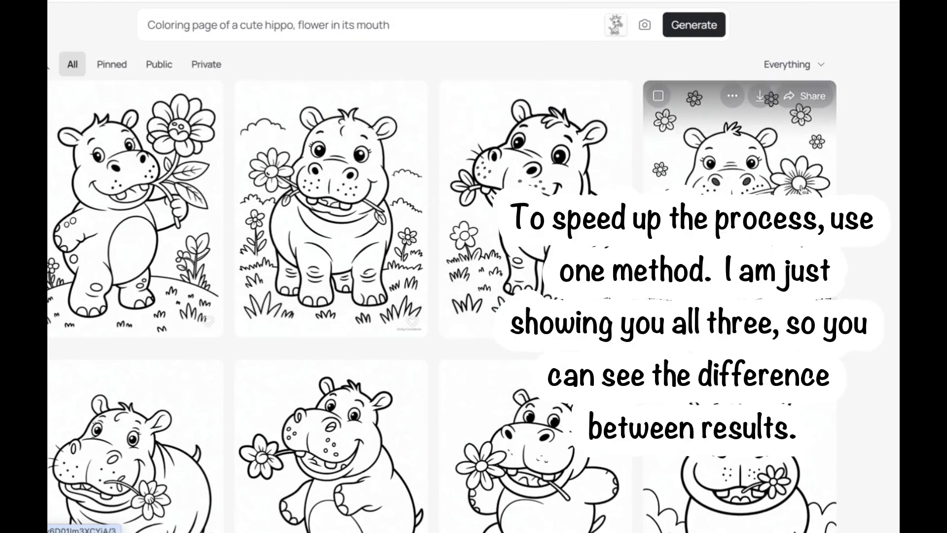
scroll(740, 198, down, 1)
click(740, 247)
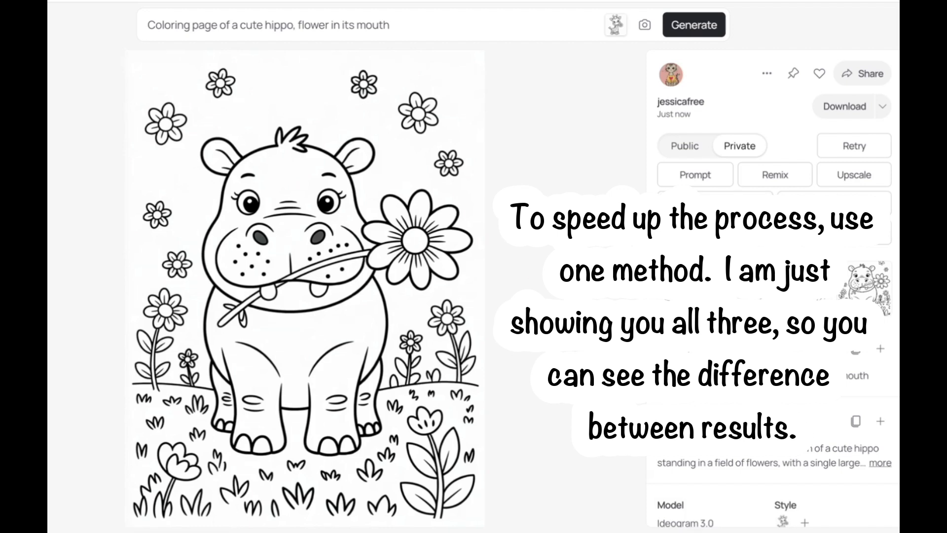
key(Escape)
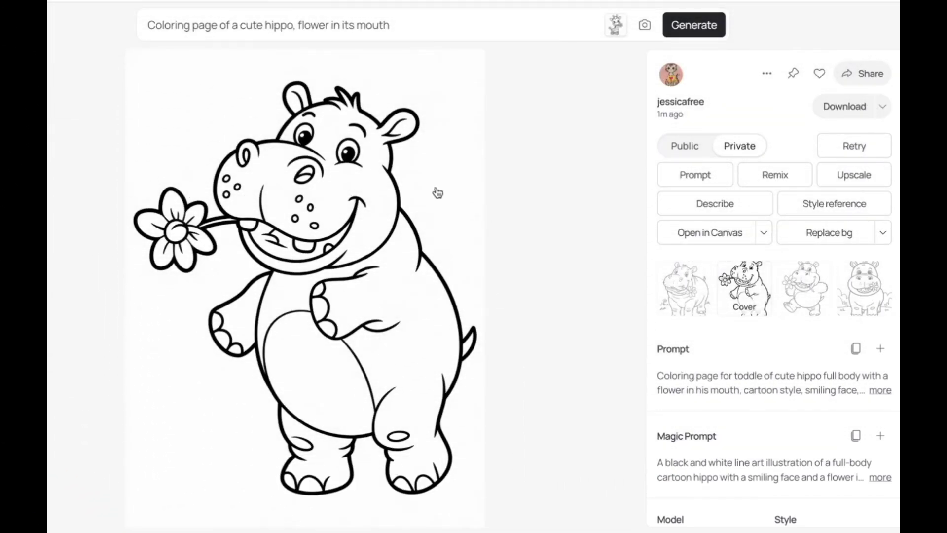
key(Escape)
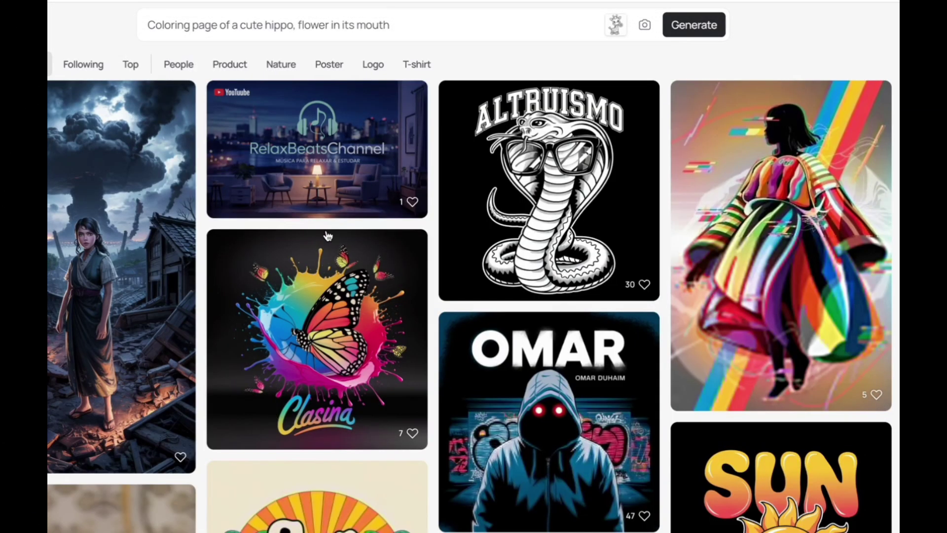
Step: Browse the Explore feed and collapse the prompt composer, keeping only the style reference image
scroll(335, 212, down, 5)
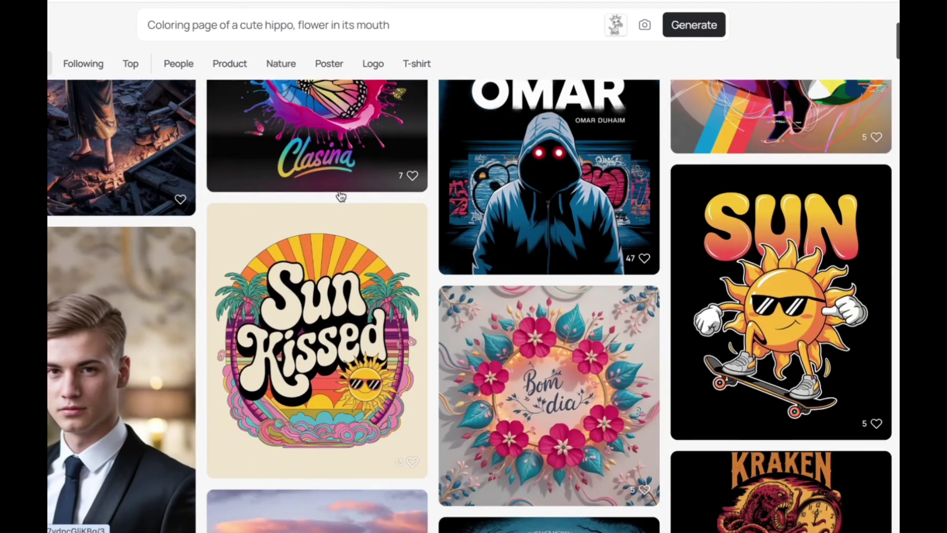
scroll(340, 195, down, 8)
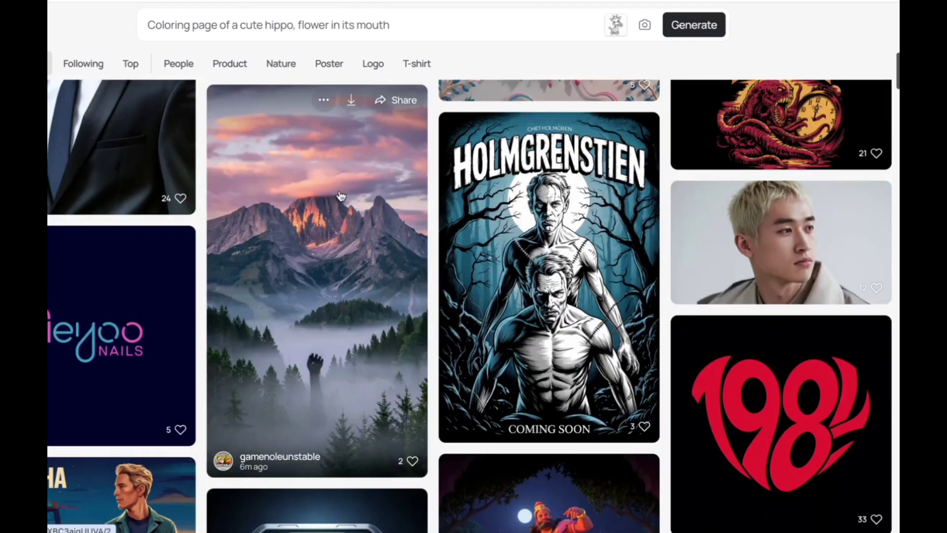
scroll(340, 196, down, 18)
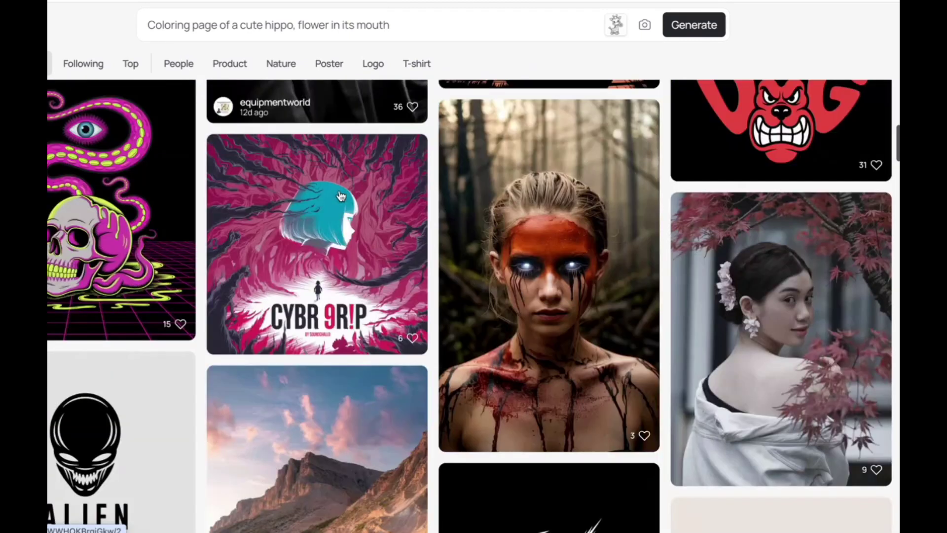
scroll(339, 196, up, 20)
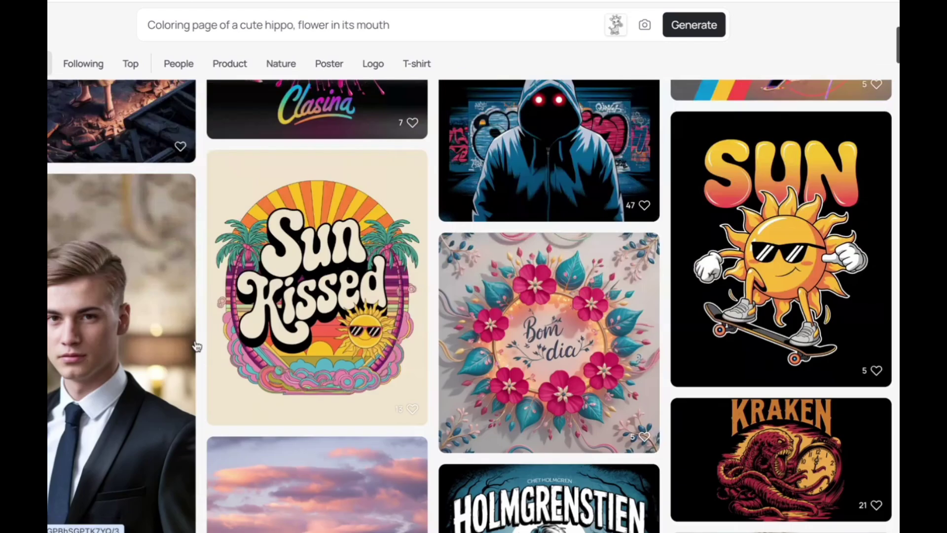
scroll(196, 347, up, 6)
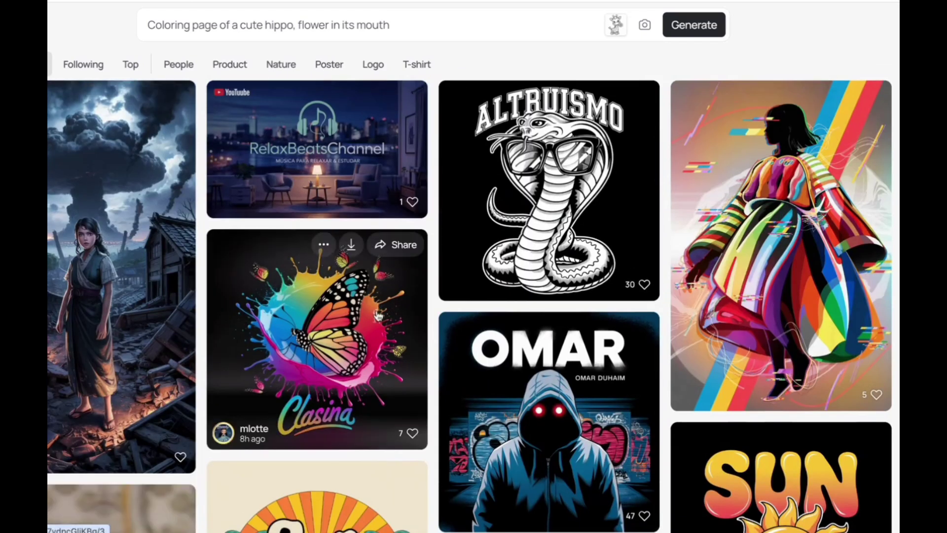
scroll(427, 272, down, 1)
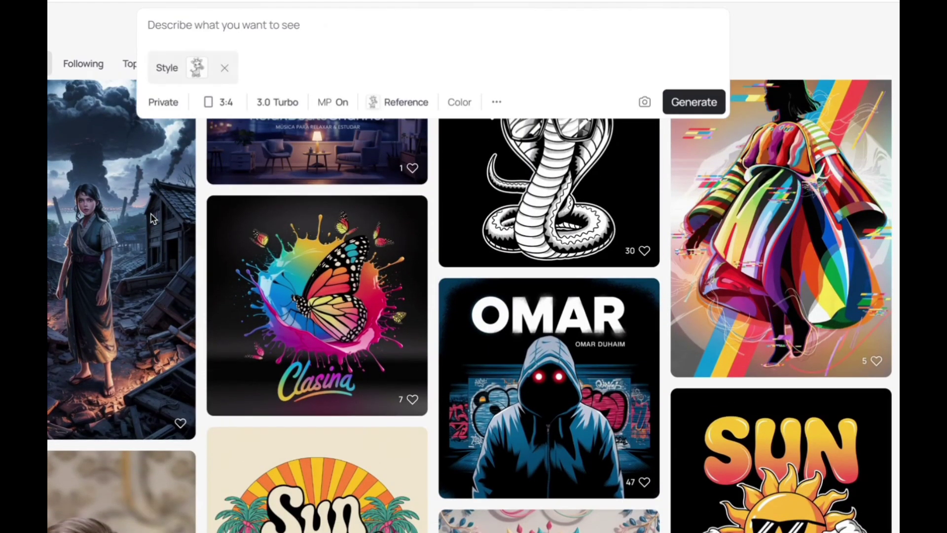
click(201, 231)
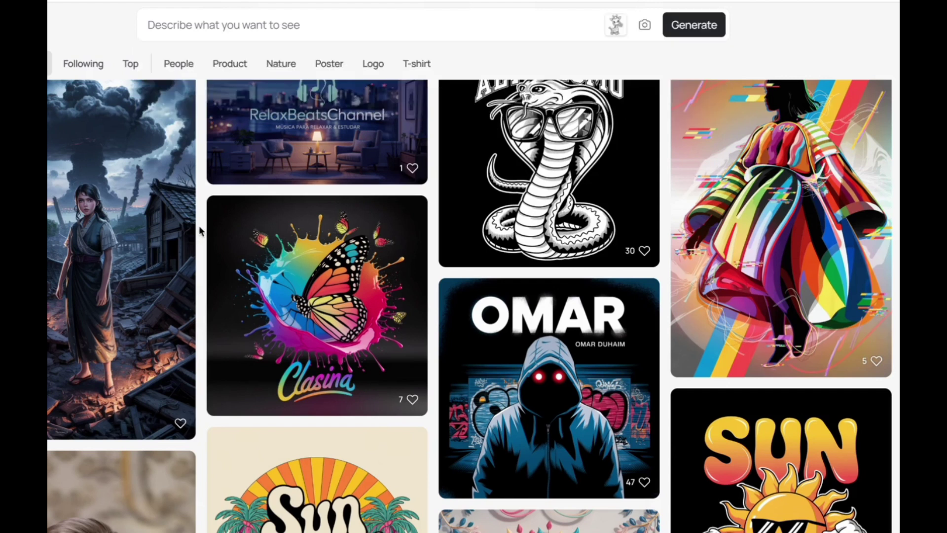
scroll(200, 226, down, 4)
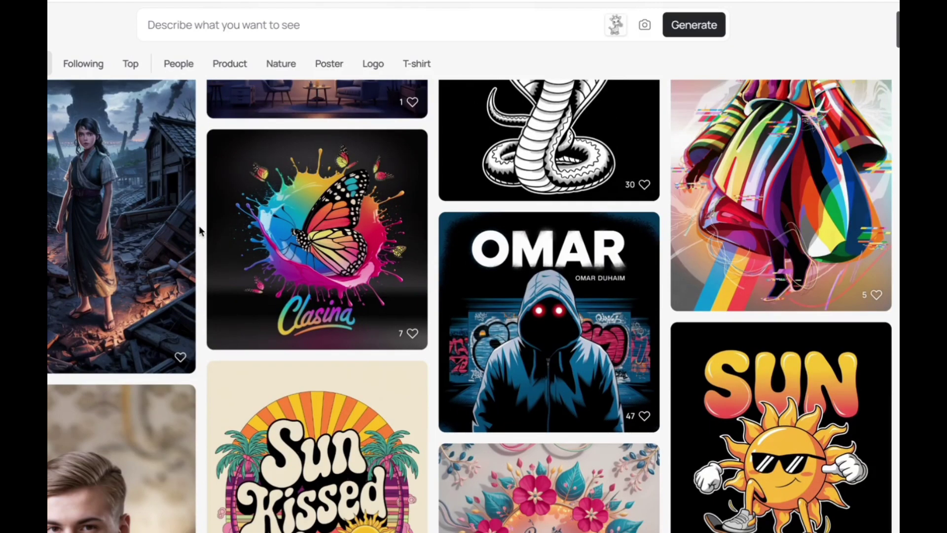
scroll(199, 226, down, 3)
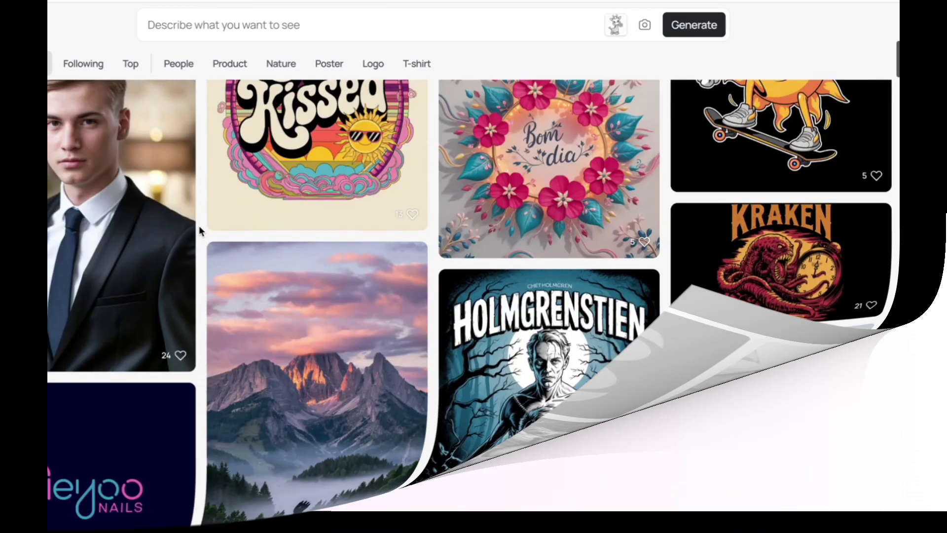
Step: Scroll the Imagine course sales page up and down around the Tangent Crystal section
scroll(569, 319, down, 5)
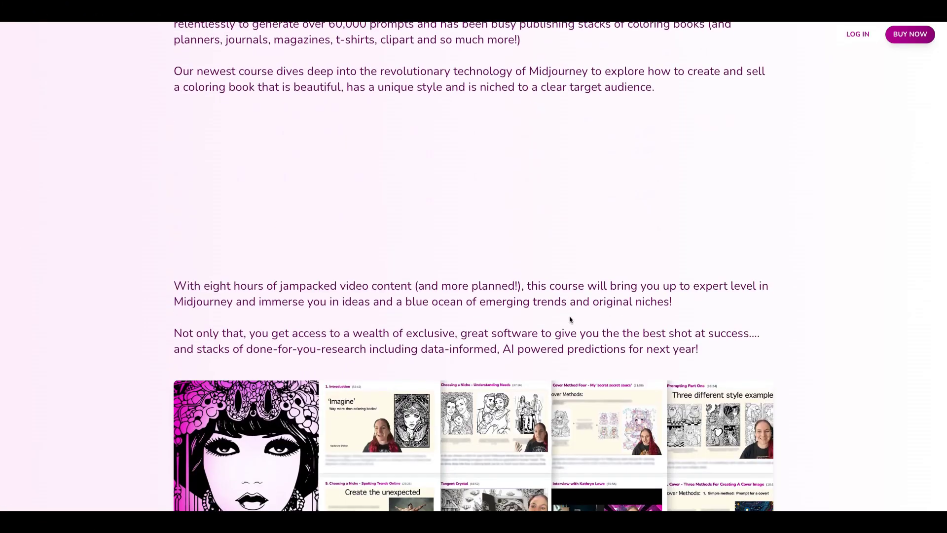
scroll(570, 320, down, 5)
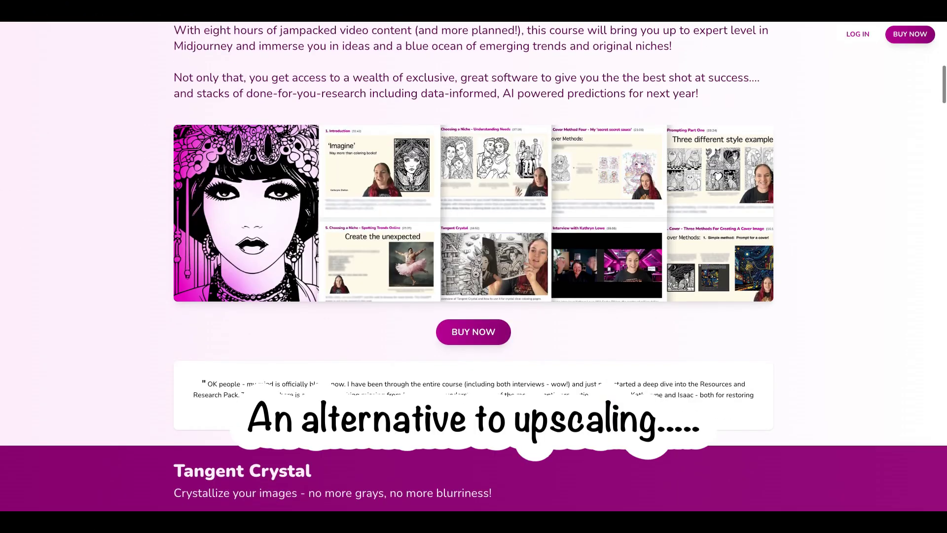
scroll(474, 266, up, 3)
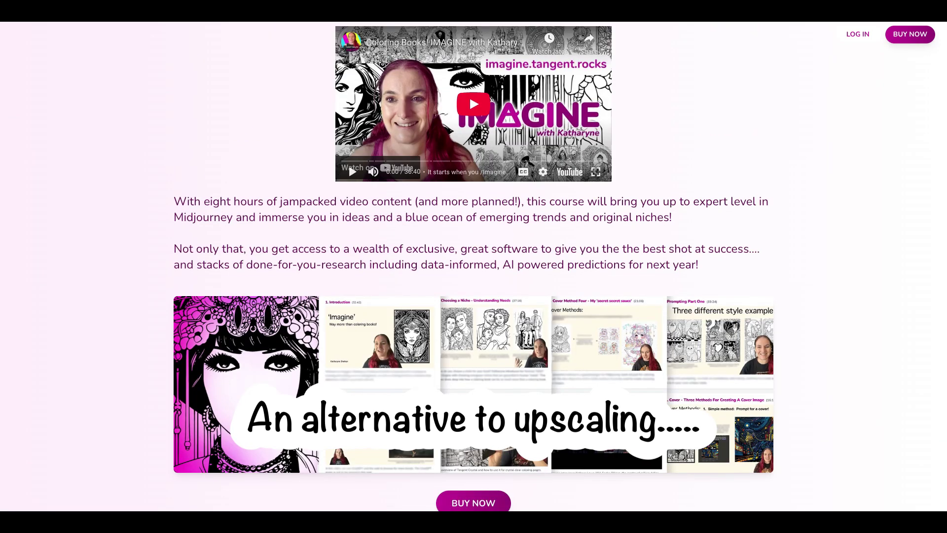
scroll(702, 197, up, 1)
scroll(703, 197, up, 2)
scroll(702, 197, down, 1)
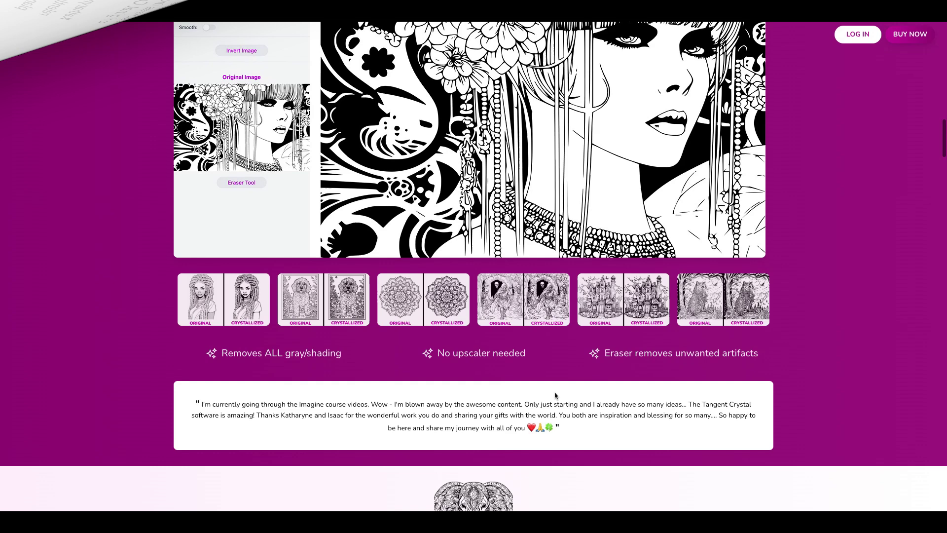
scroll(520, 364, up, 1)
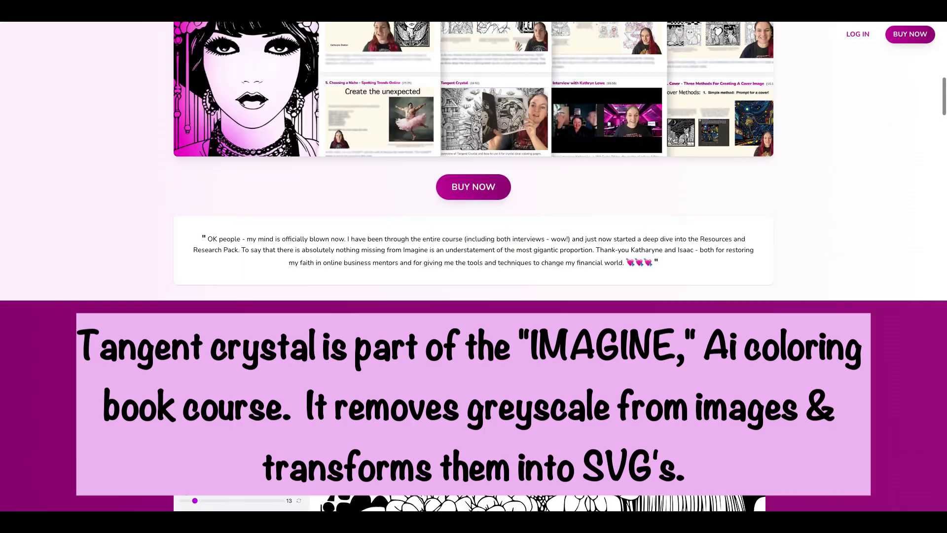
scroll(528, 244, up, 3)
scroll(473, 197, down, 2)
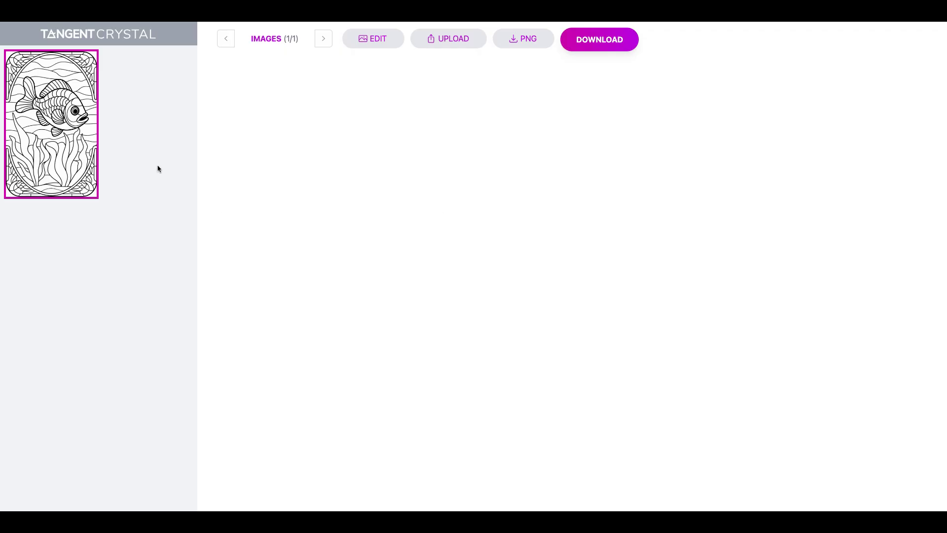
Step: Edit the stained-glass fish page in Tangent Crystal: Brightness 7, then switch to the Eraser Tool
click(43, 120)
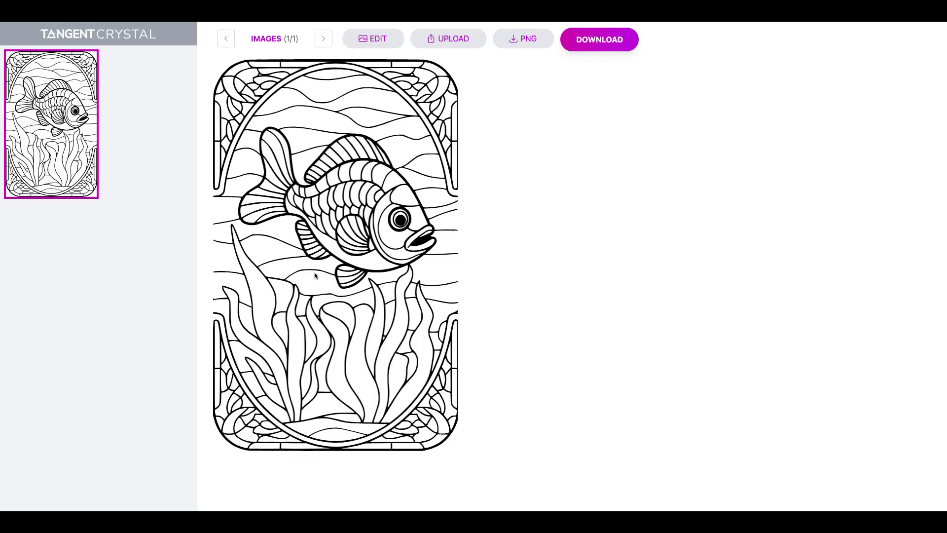
click(375, 39)
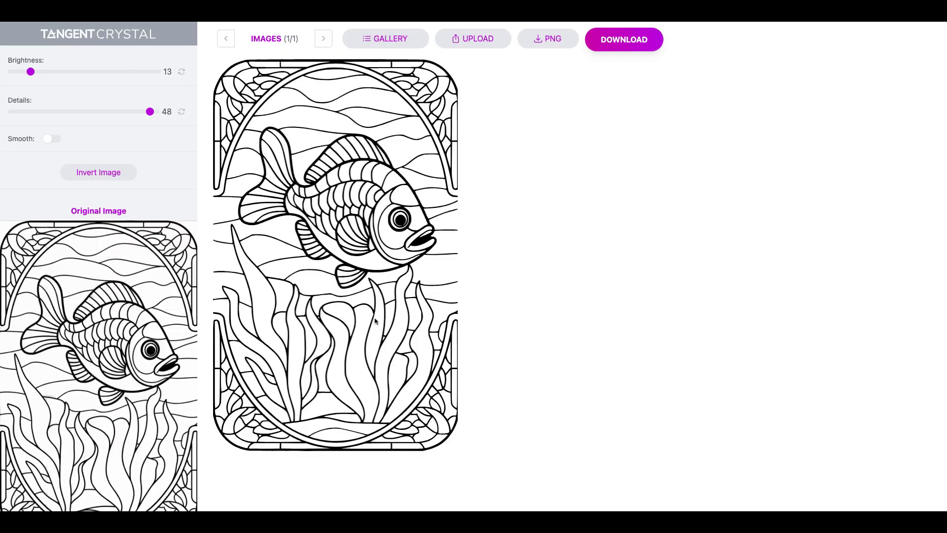
drag(39, 74, 0, 79)
drag(0, 37, 22, 74)
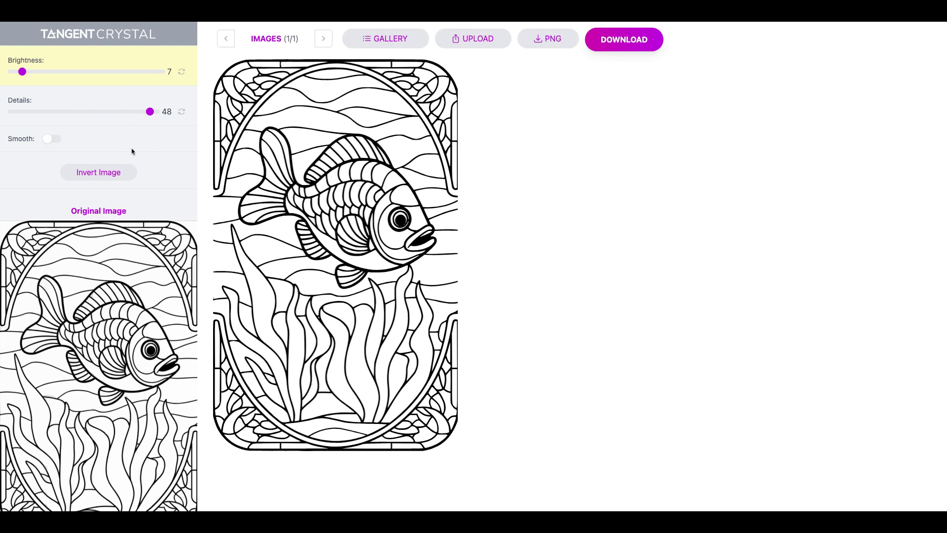
scroll(105, 496, down, 2)
click(109, 454)
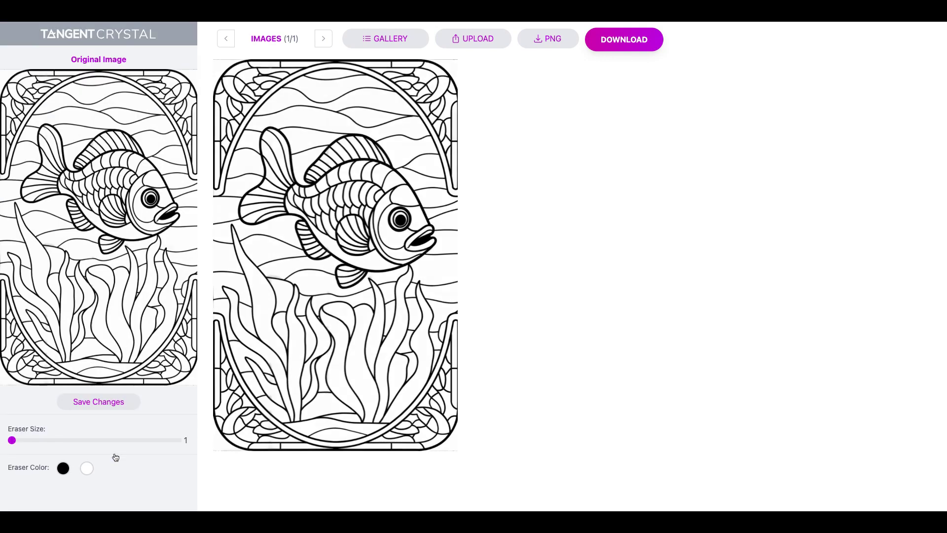
scroll(115, 457, down, 1)
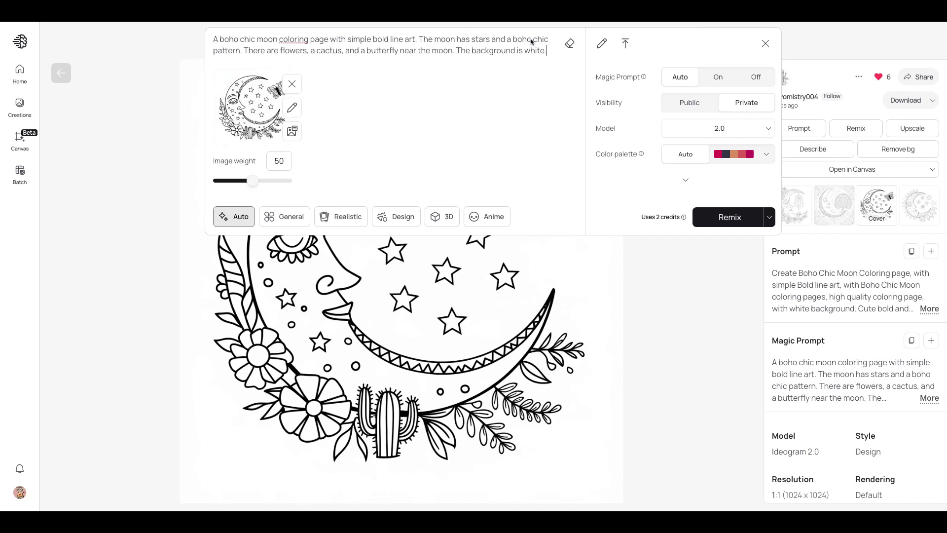
Step: Select parts of the boho moon remix prompt, then close the remix panel unchanged
key(ctrl+shift+Left)
key(ctrl+shift+Left)
key(ctrl+shift+Left)
key(ctrl+shift+Left)
key(ctrl+shift+Left)
key(ctrl+shift+Left)
key(ctrl+shift+Left)
key(ctrl+shift+Home)
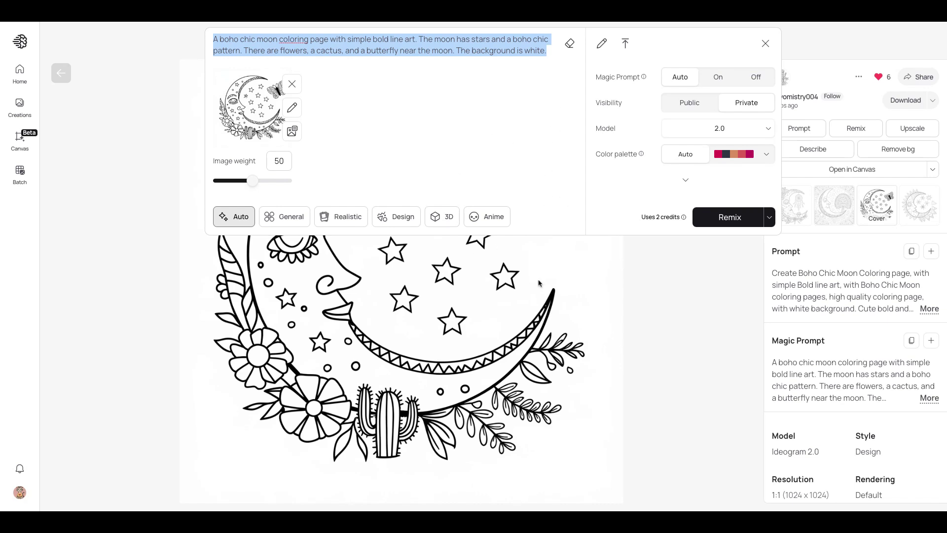
drag(395, 51, 359, 44)
click(399, 50)
double_click(440, 50)
click(347, 40)
key(Escape)
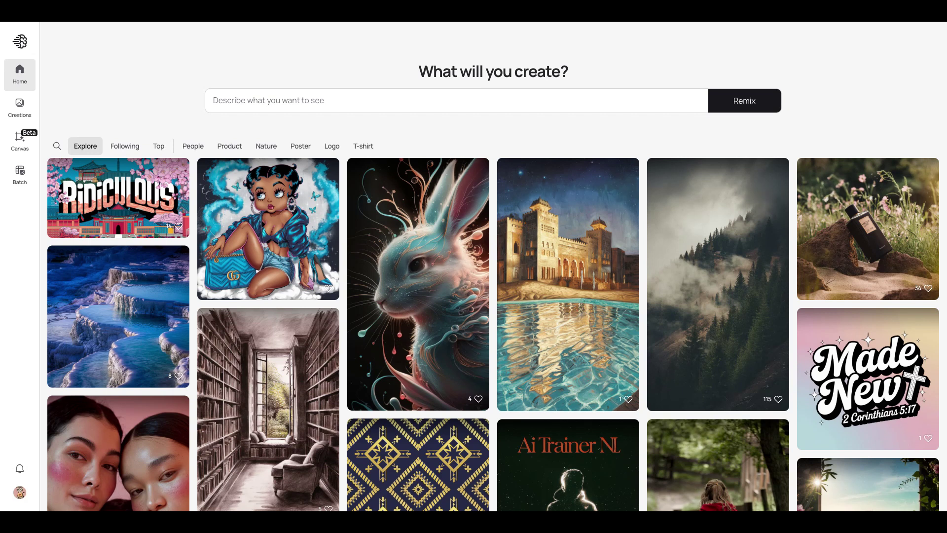
scroll(814, 233, down, 8)
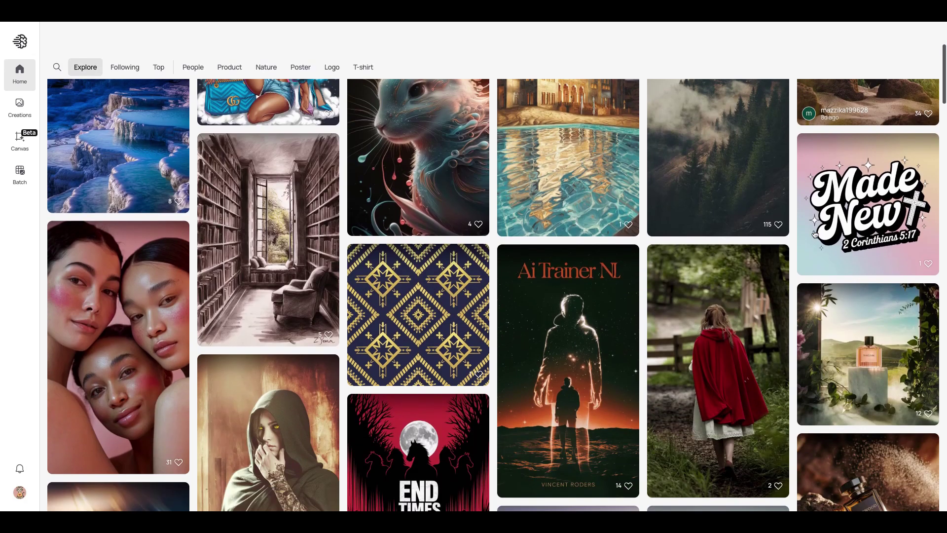
scroll(814, 233, down, 12)
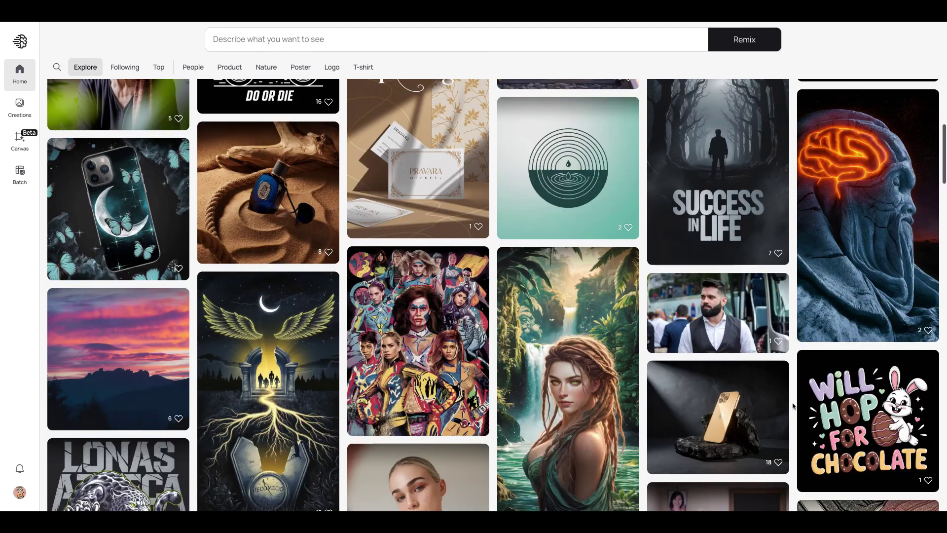
scroll(793, 406, down, 10)
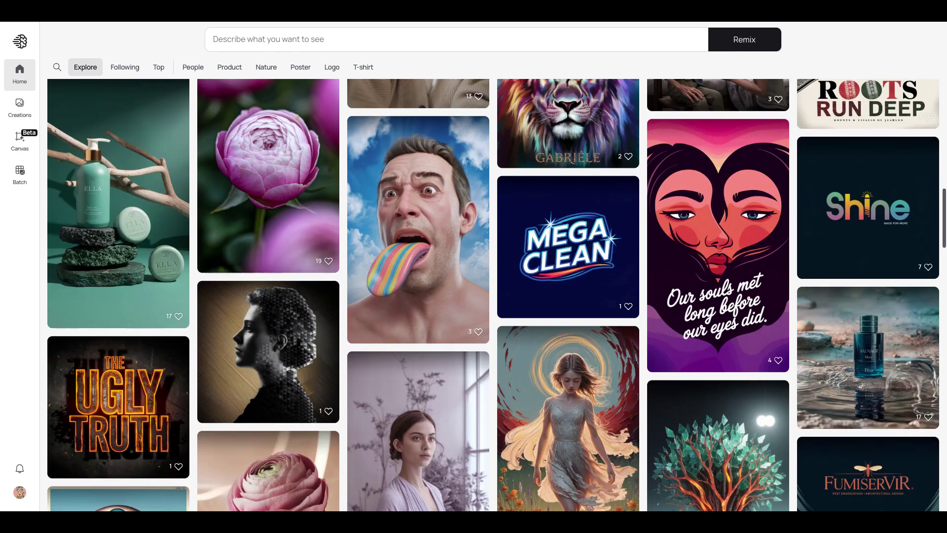
scroll(493, 295, down, 8)
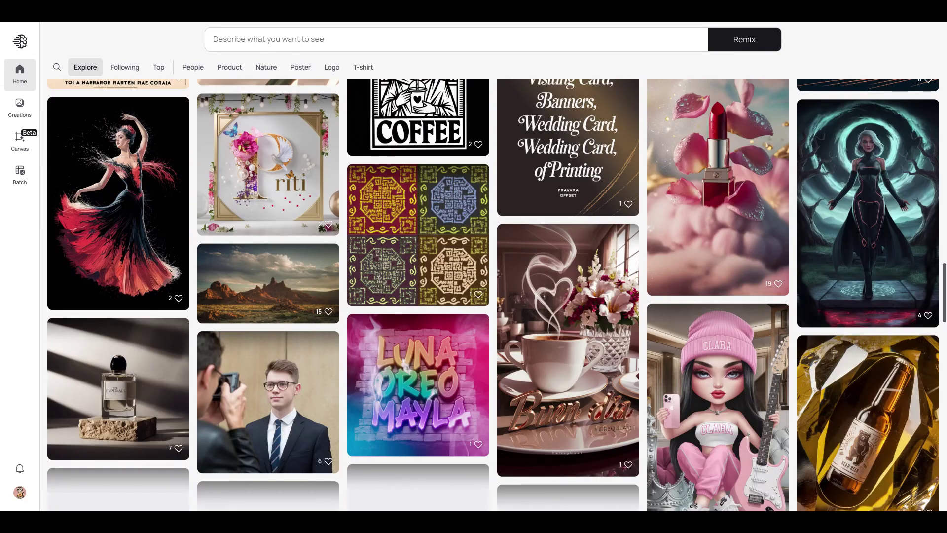